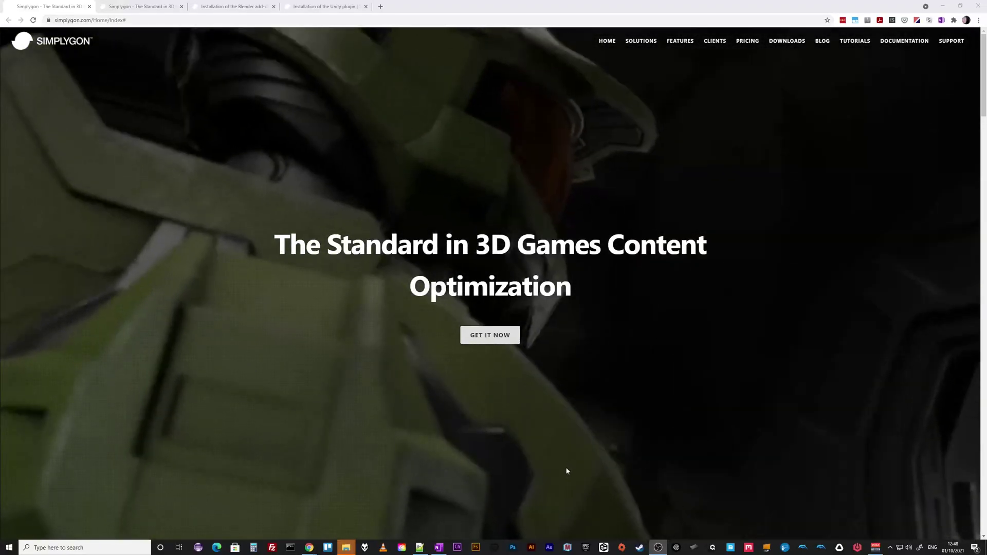
Review the solutions overview on the Simplygon home page and the pricing comparison of the Title and Free licences.
scroll(567, 470, "down", 12)
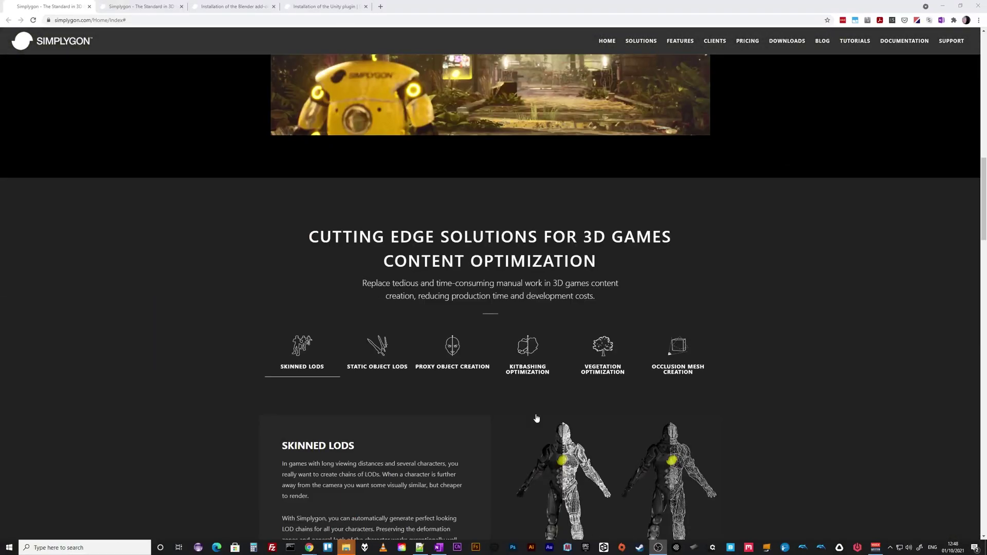
scroll(365, 393, "down", 1)
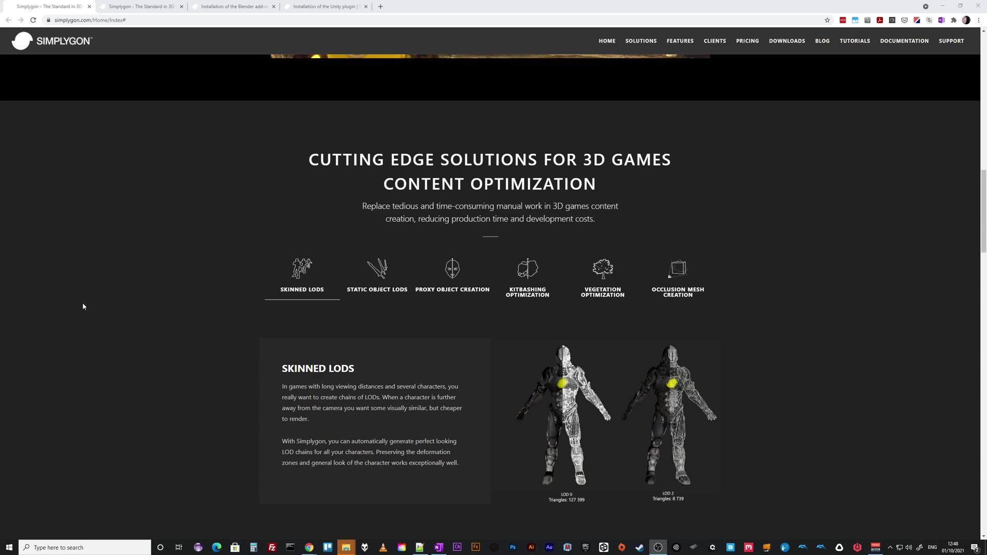
scroll(137, 267, "up", 2)
left_click(135, 8)
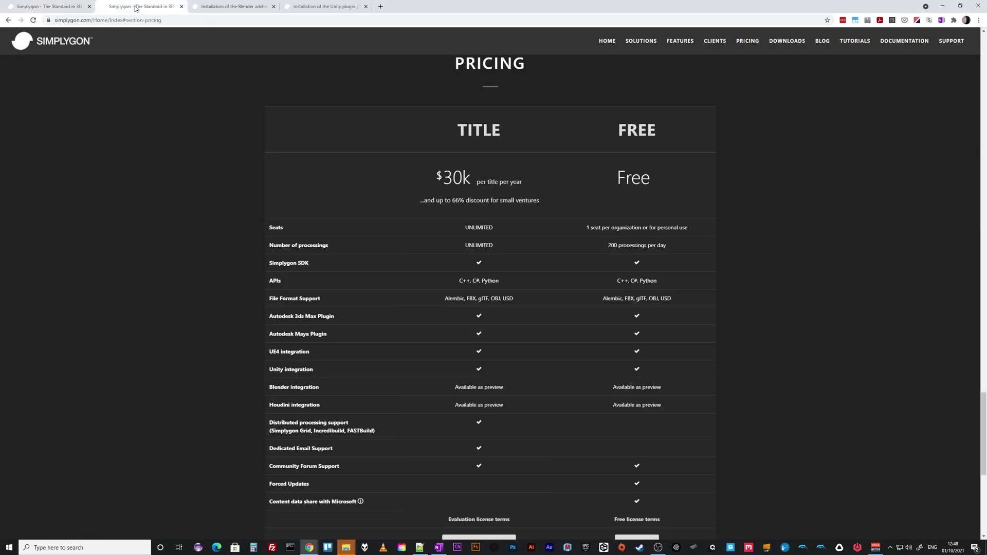
scroll(171, 291, "up", 6)
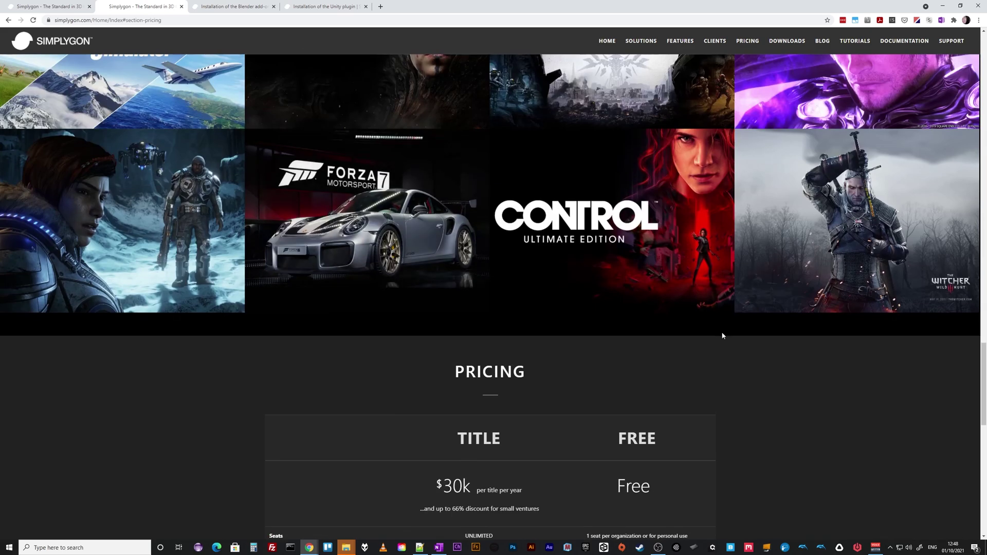
scroll(858, 434, "down", 5)
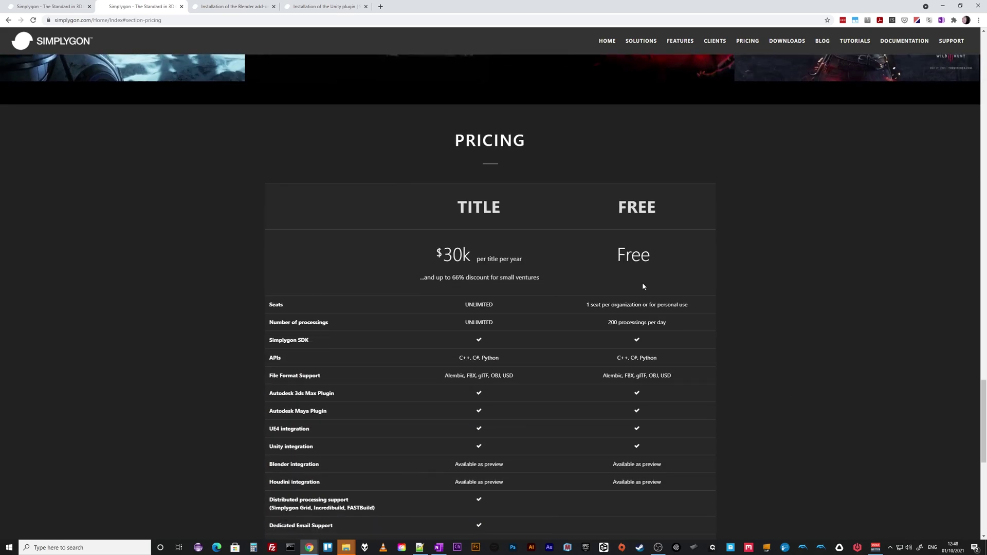
scroll(750, 306, "down", 1)
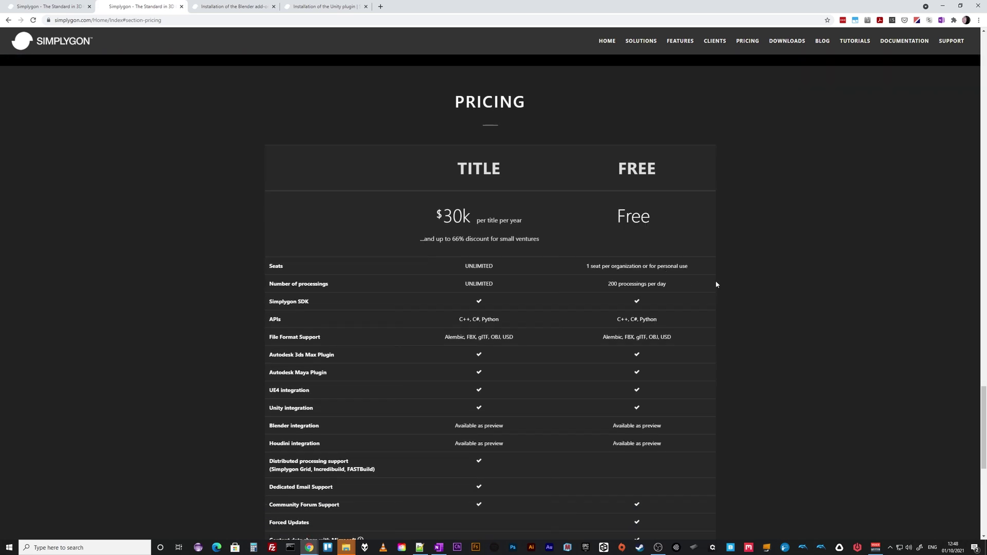
scroll(757, 365, "down", 3)
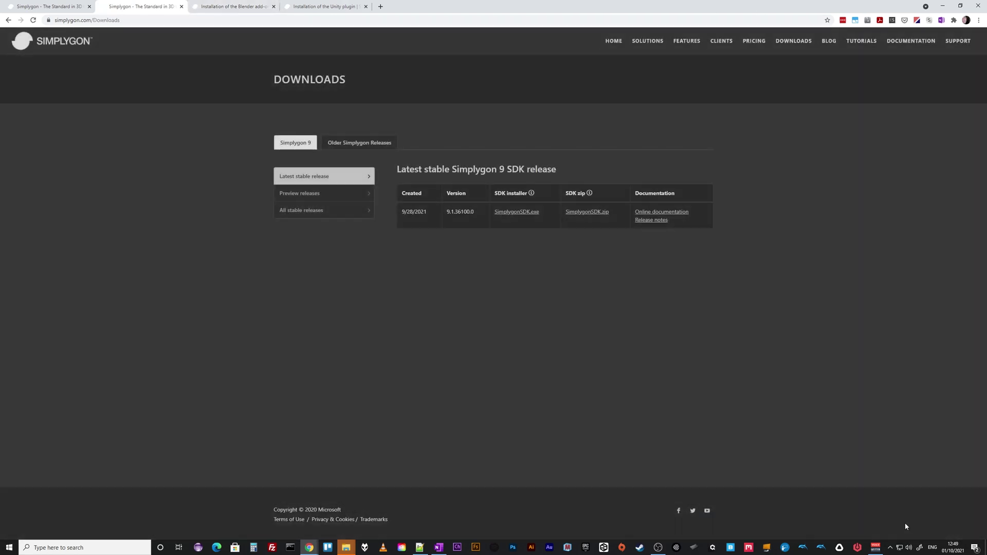
Find Simplygon Grid Agent through the Windows search and start it.
left_click(890, 548)
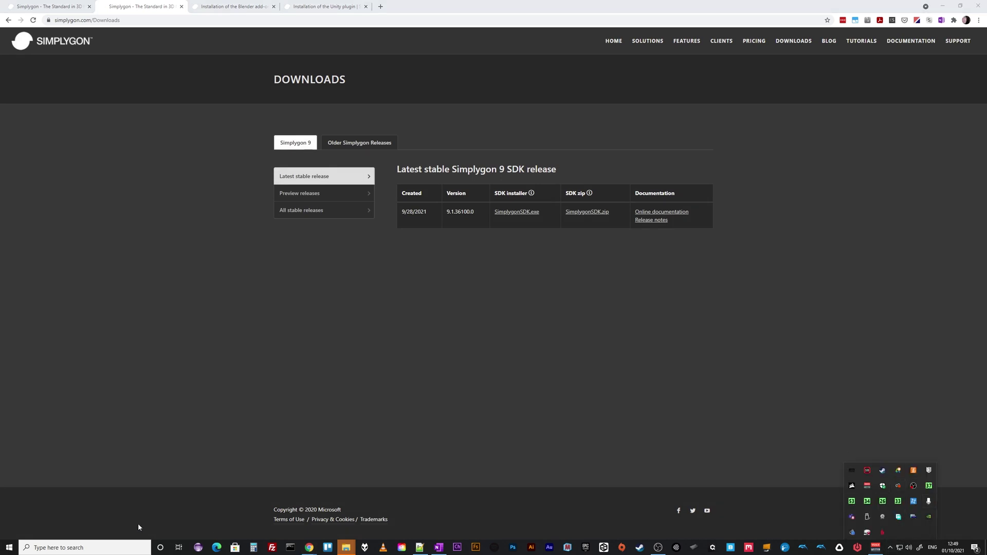
left_click(86, 547)
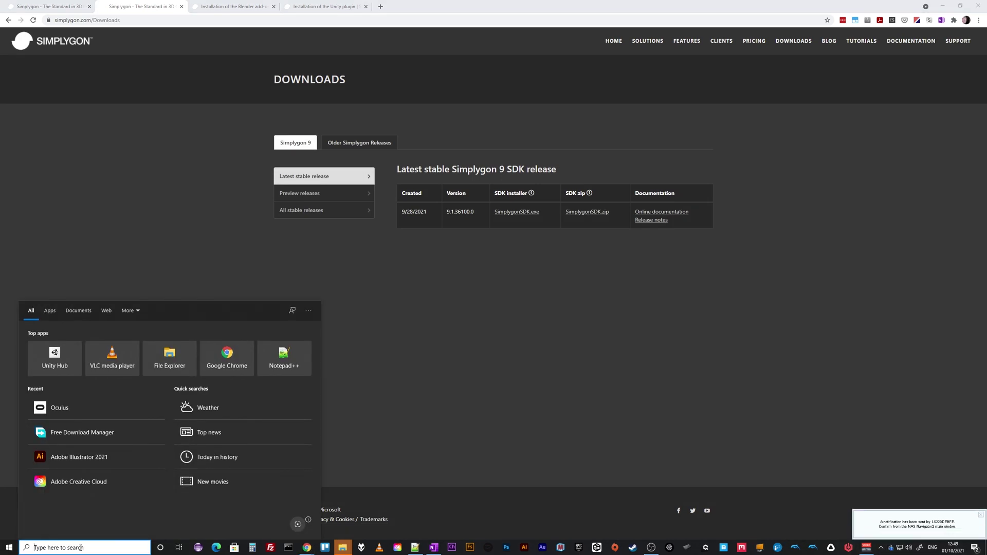
type("simpl")
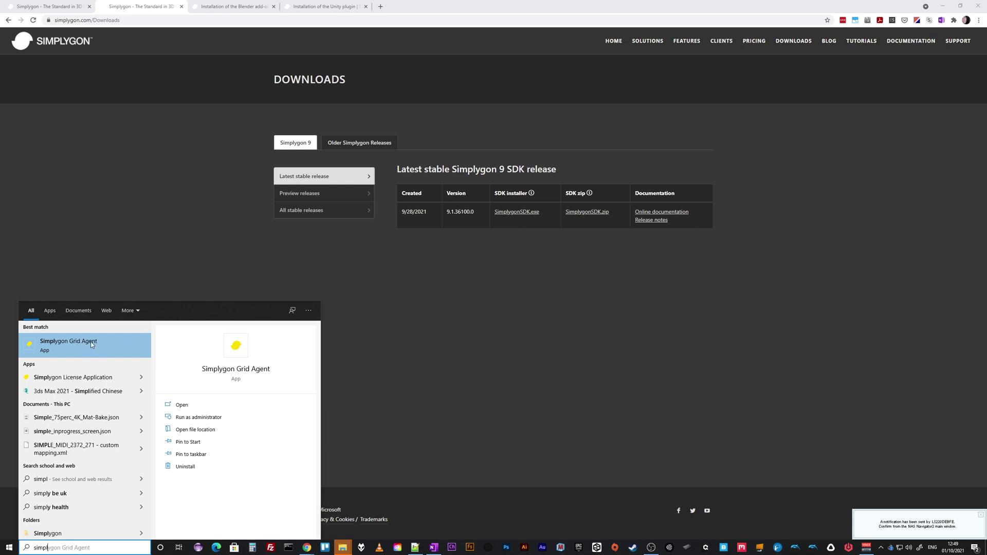
left_click(91, 344)
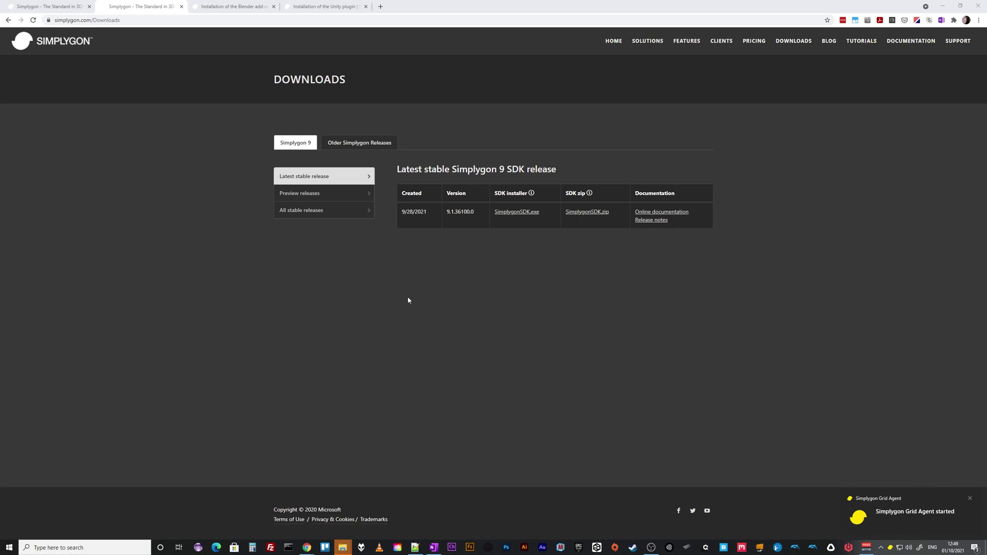
Examine the Simplygon 9 documentation on installing the Unity plugin, its USD package and the Blender add-on.
left_click(324, 6)
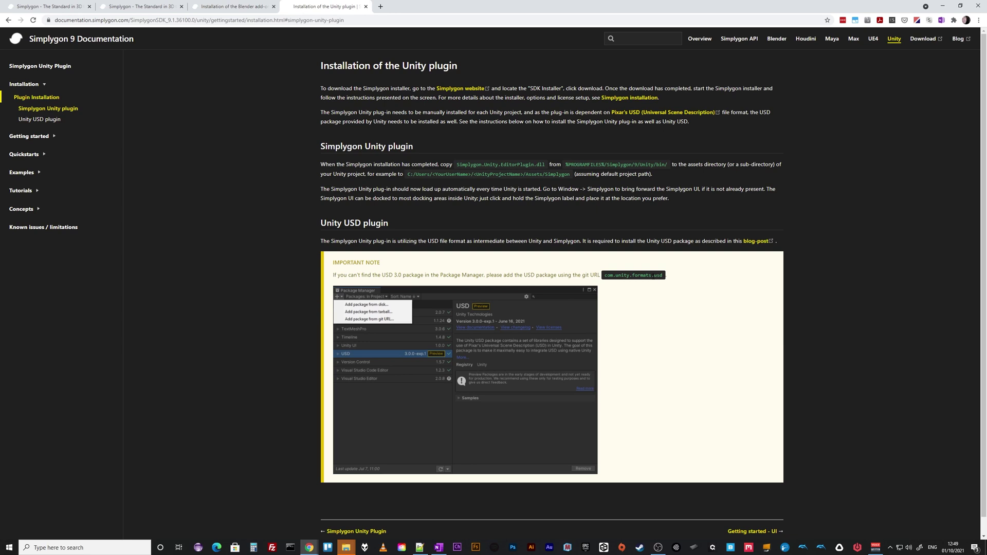
double_click(658, 275)
scroll(601, 404, "down", 1)
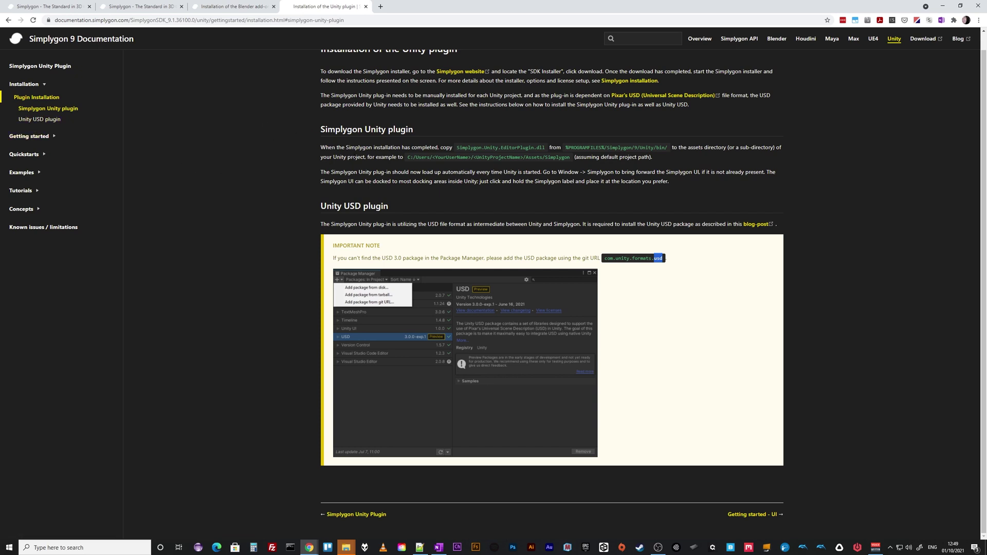
left_click(259, 5)
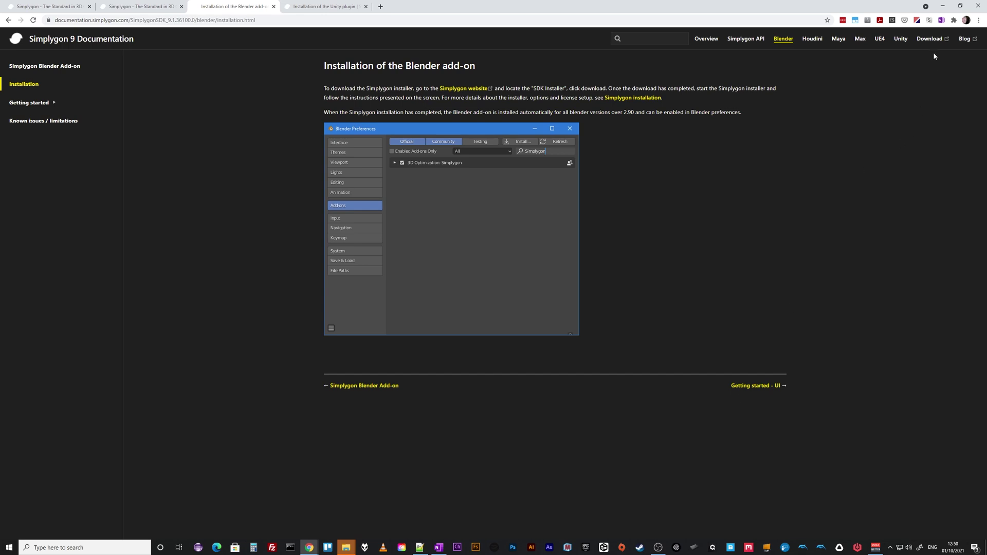
left_click(944, 6)
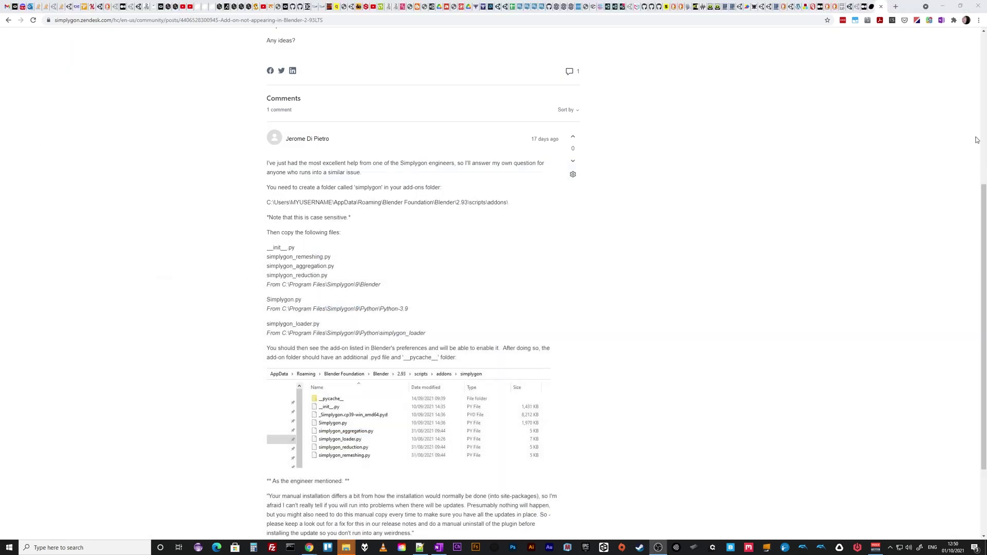
left_click(944, 7)
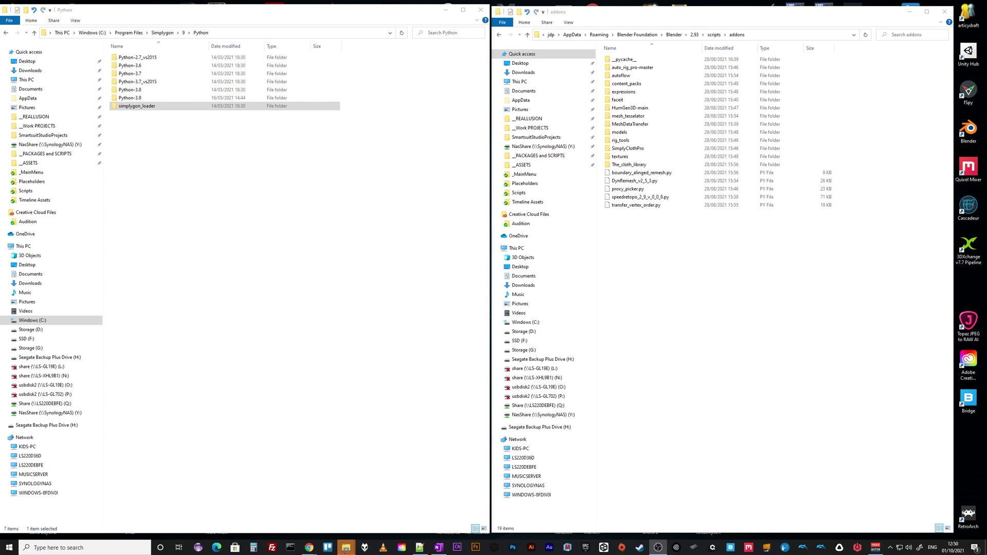
mouse_move(308, 552)
mouse_move(354, 549)
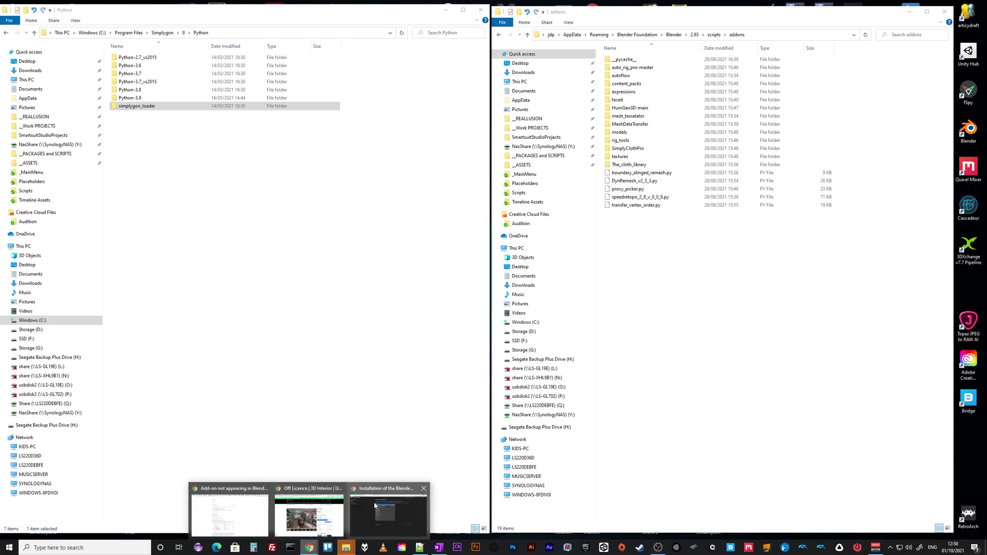
left_click(379, 491)
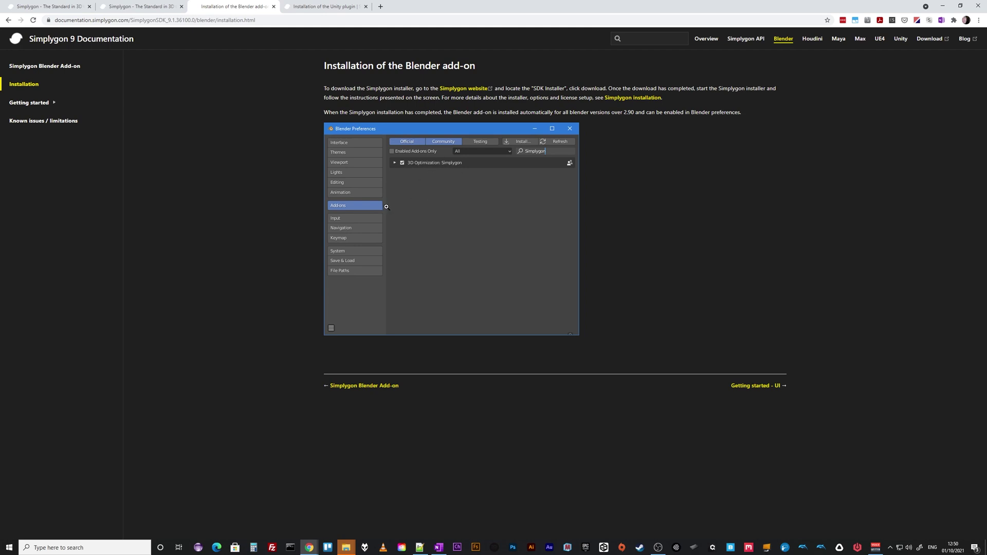
Switch to File Explorer, create a folder named simplygon in Blender 2.93's scripts\addons folder and open it.
left_click(947, 8)
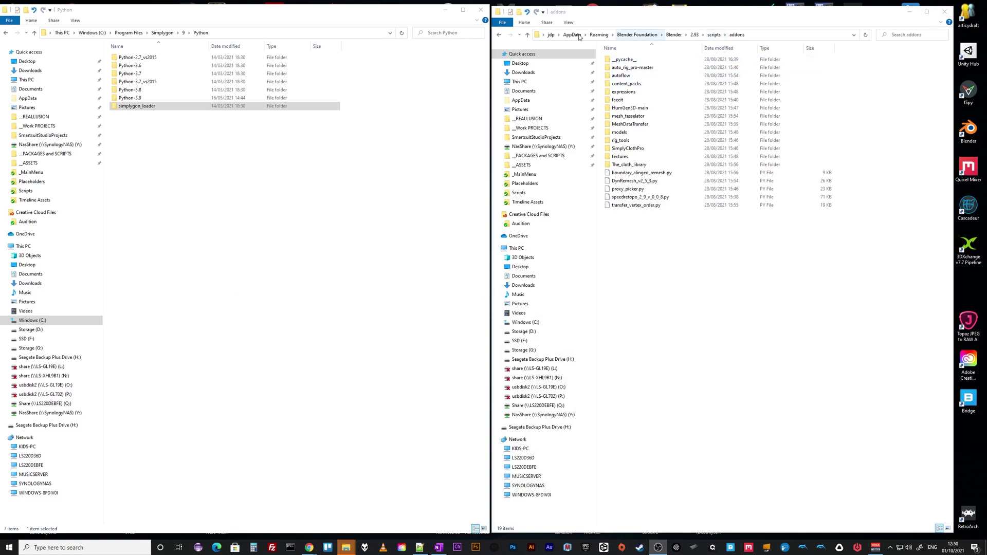
left_click(764, 33)
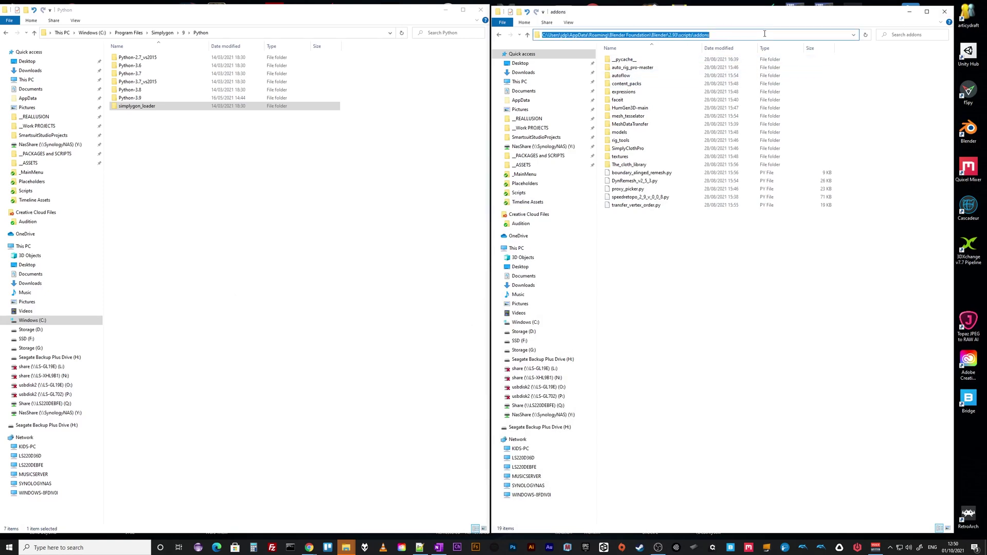
left_click(703, 363)
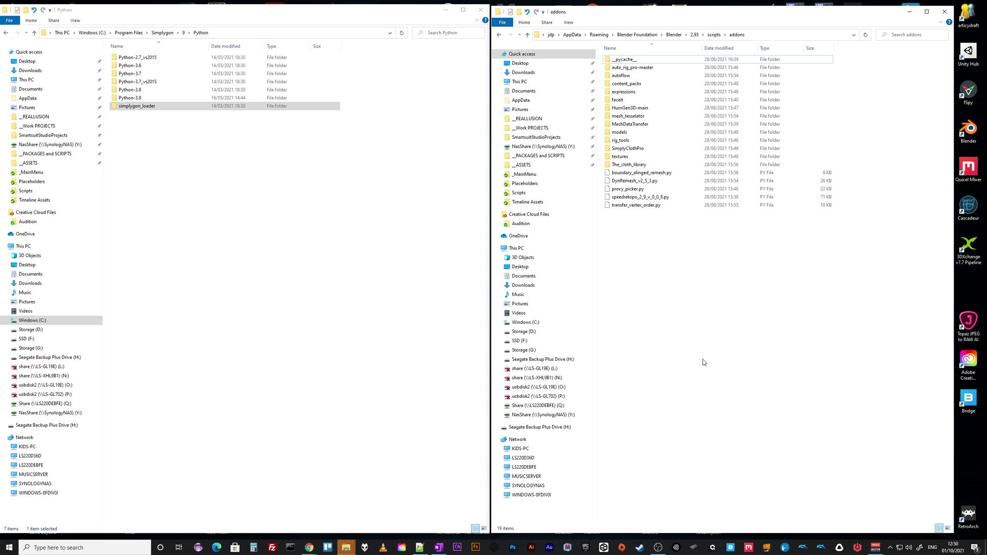
right_click(637, 257)
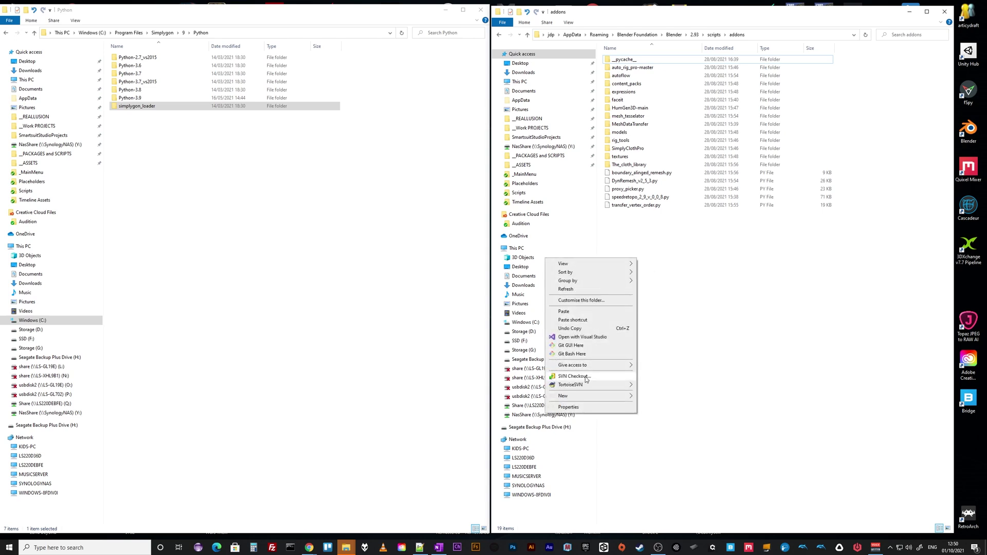
mouse_move(584, 396)
left_click(653, 397)
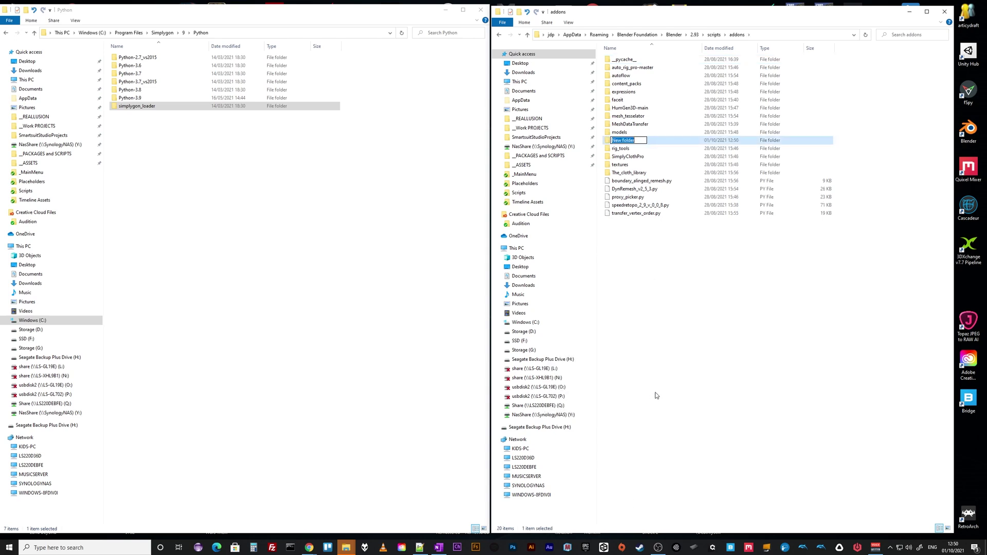
type("simplygon")
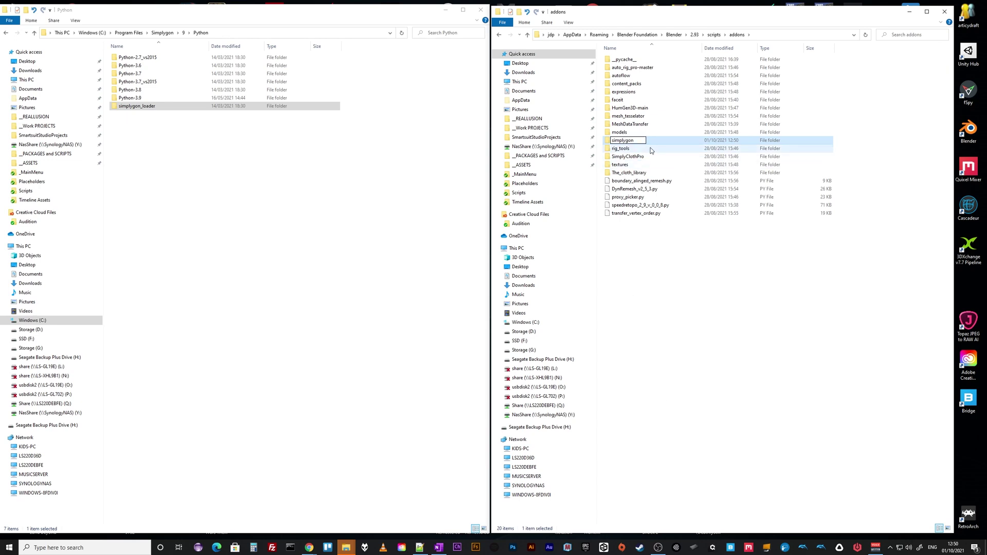
left_click(691, 344)
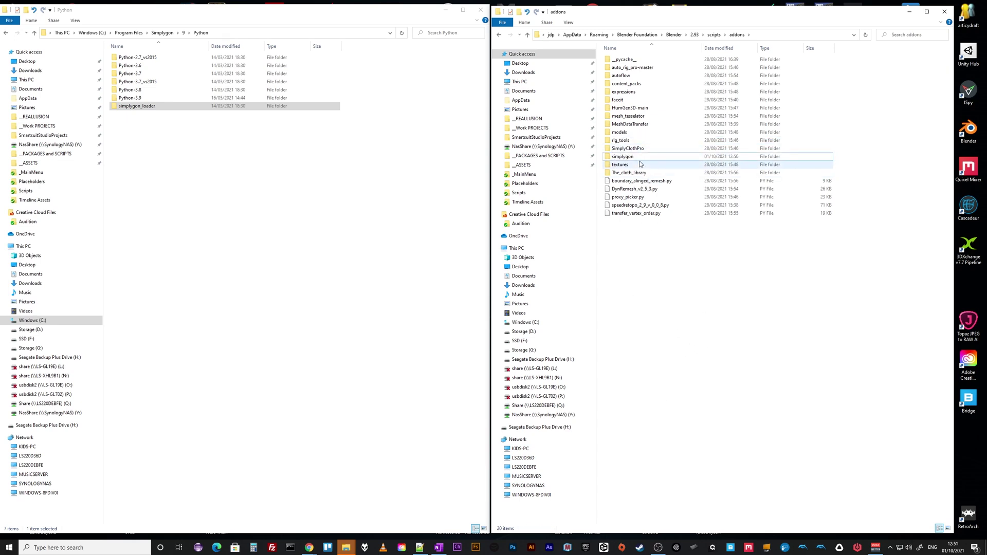
double_click(628, 156)
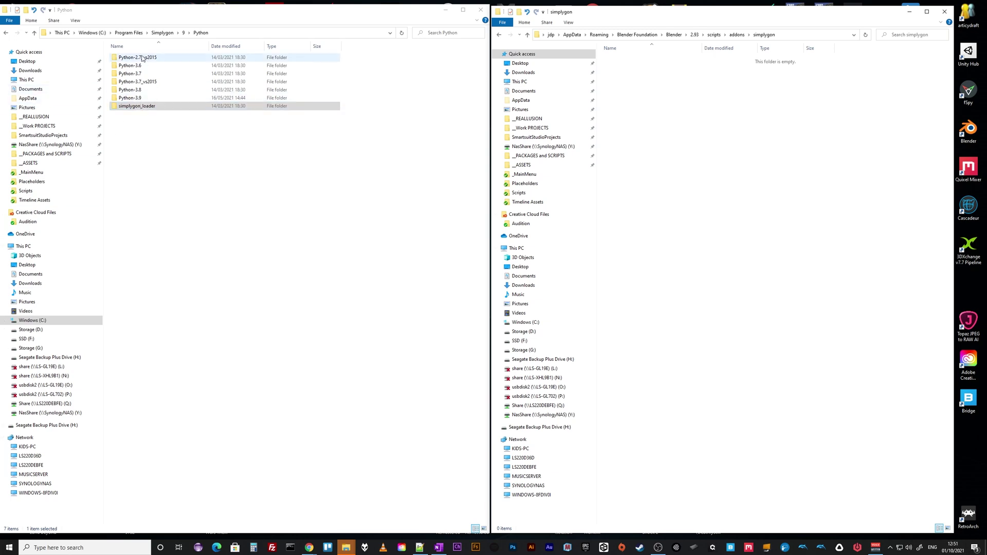
Locate the Unity editor plugin DLL in the Unity\bin folder of the Simplygon 9 installation.
left_click(169, 35)
left_click(168, 35)
double_click(123, 59)
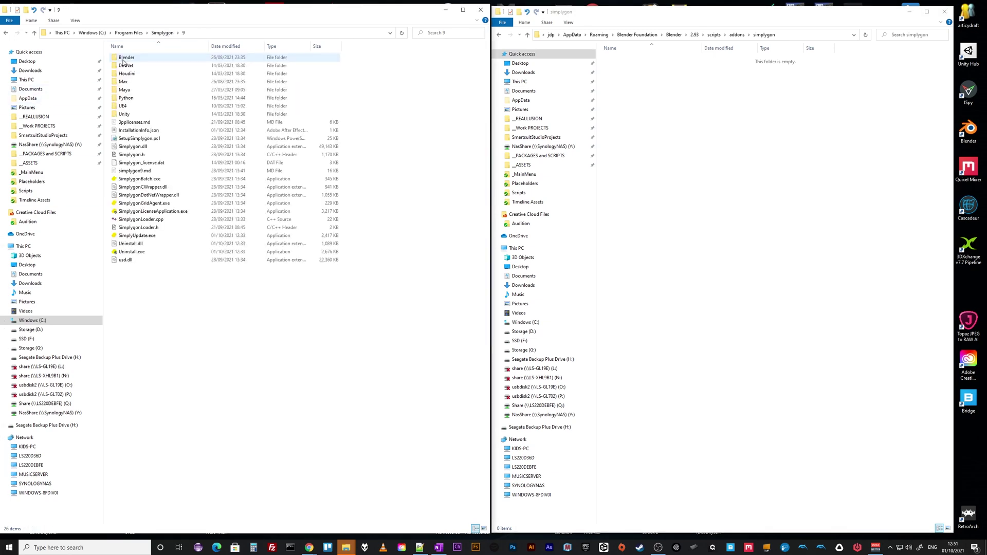
double_click(129, 116)
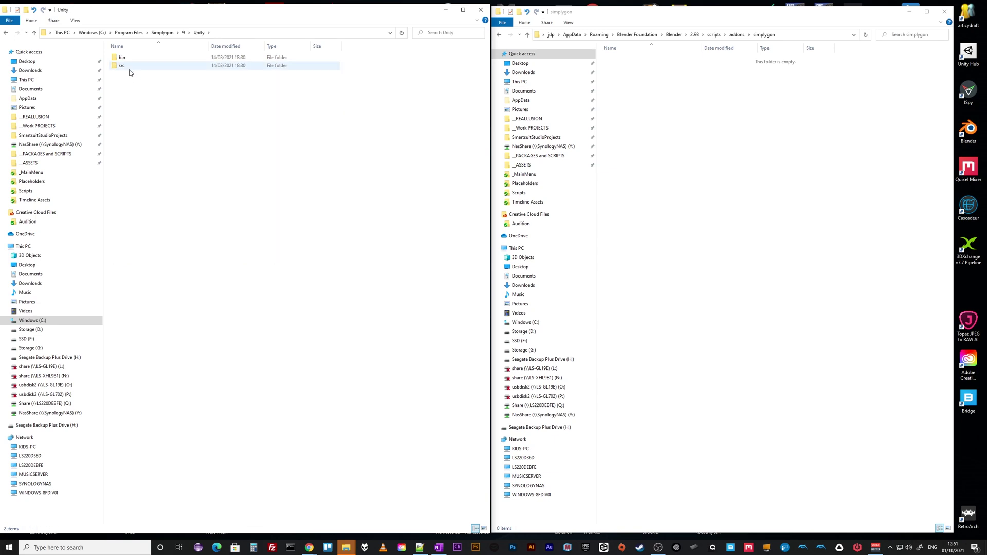
double_click(125, 59)
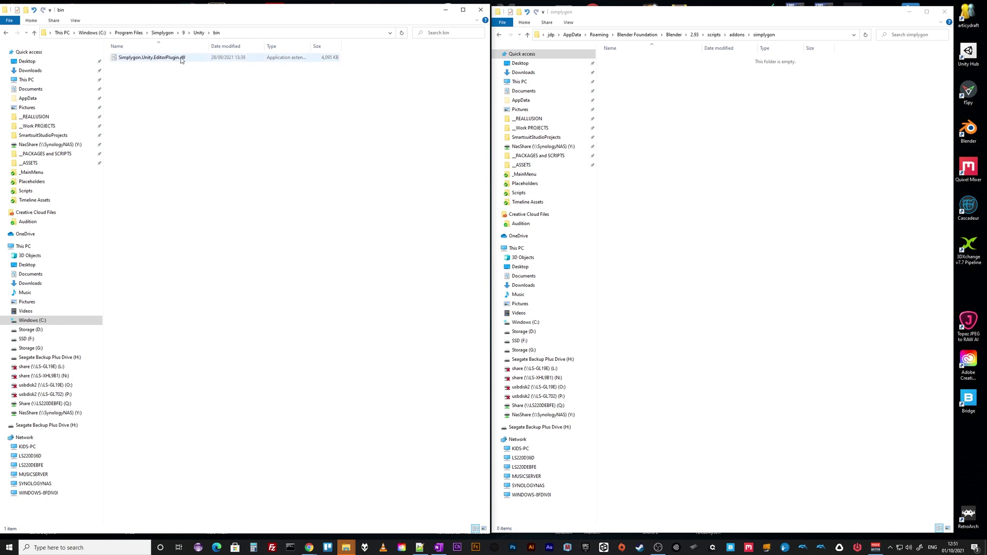
Copy __init__.py, simplygon_aggregation.py, simplygon_reduction.py and simplygon_remeshing.py from Simplygon\9\Blender into the new simplygon add-on folder.
left_click(183, 33)
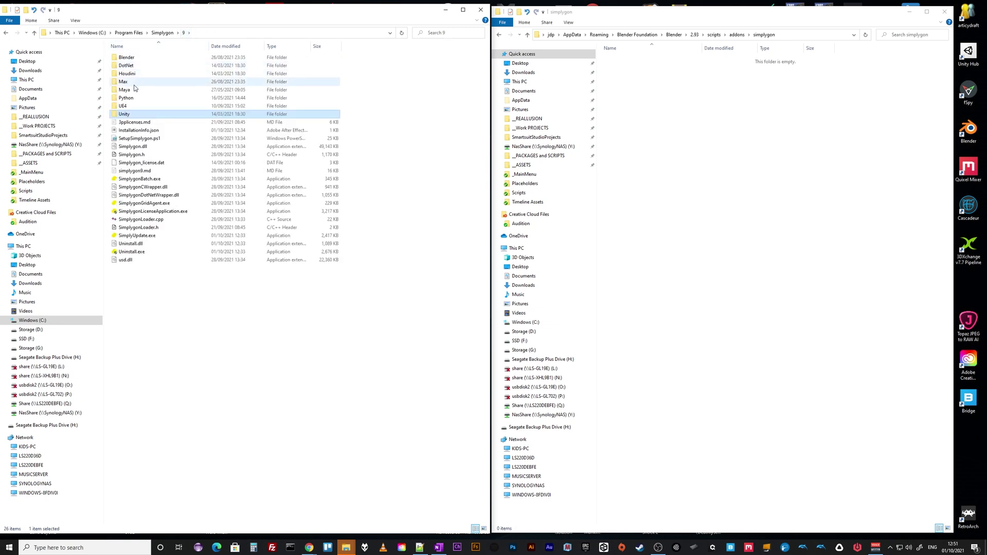
double_click(132, 58)
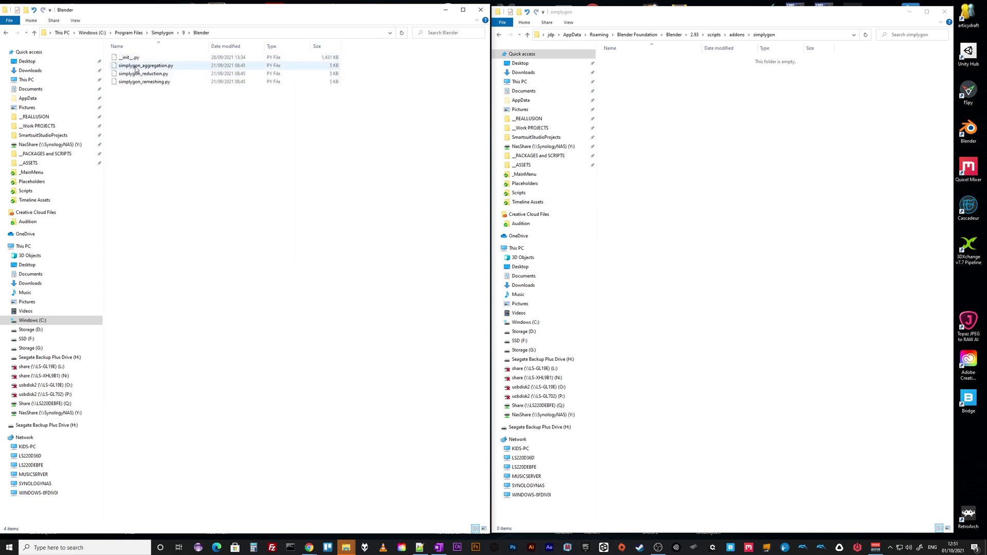
left_click(129, 58)
left_click(155, 82, "shift")
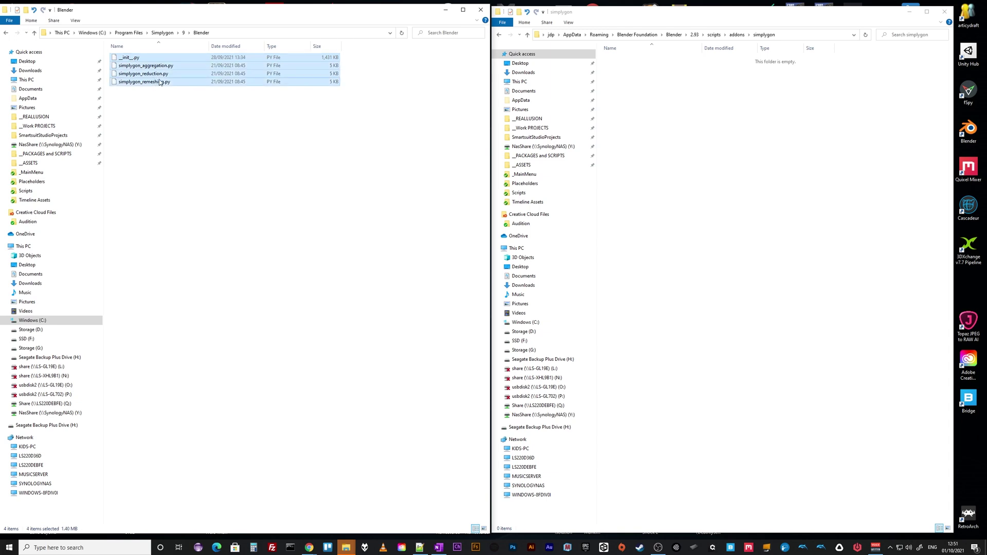
right_click(160, 81)
left_click(82, 182)
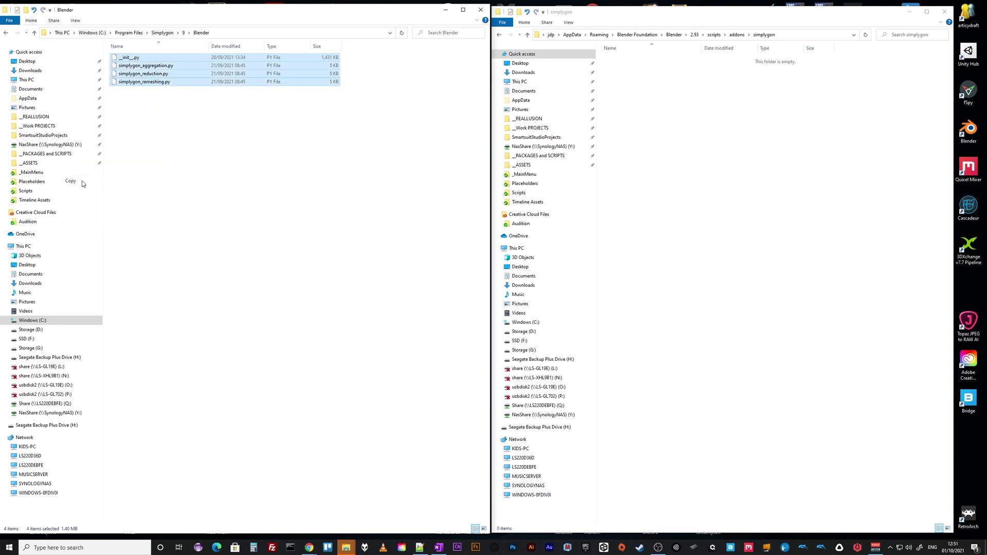
right_click(676, 153)
left_click(600, 198)
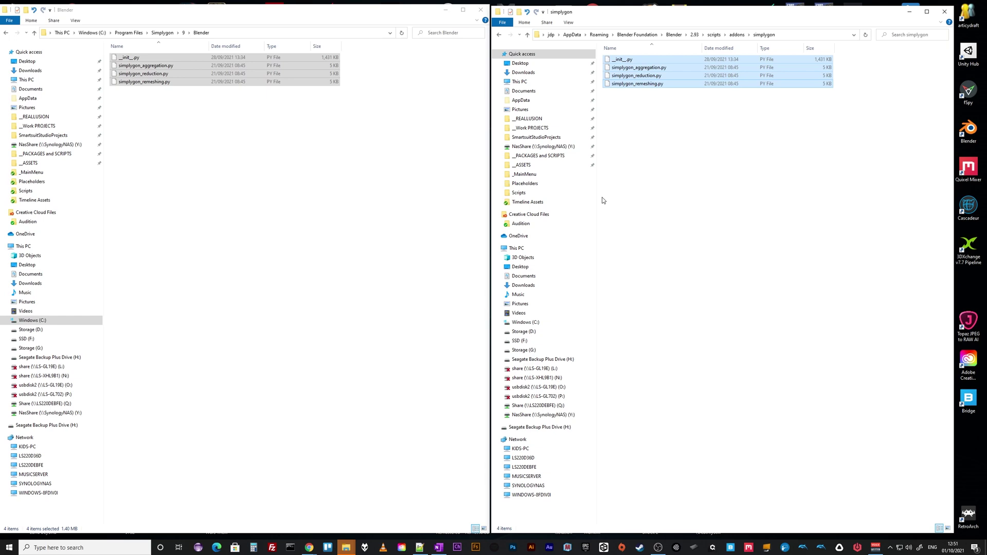
Copy Simplygon.py from Simplygon\9\Python\Python-3.9 into the simplygon add-on folder.
left_click(184, 33)
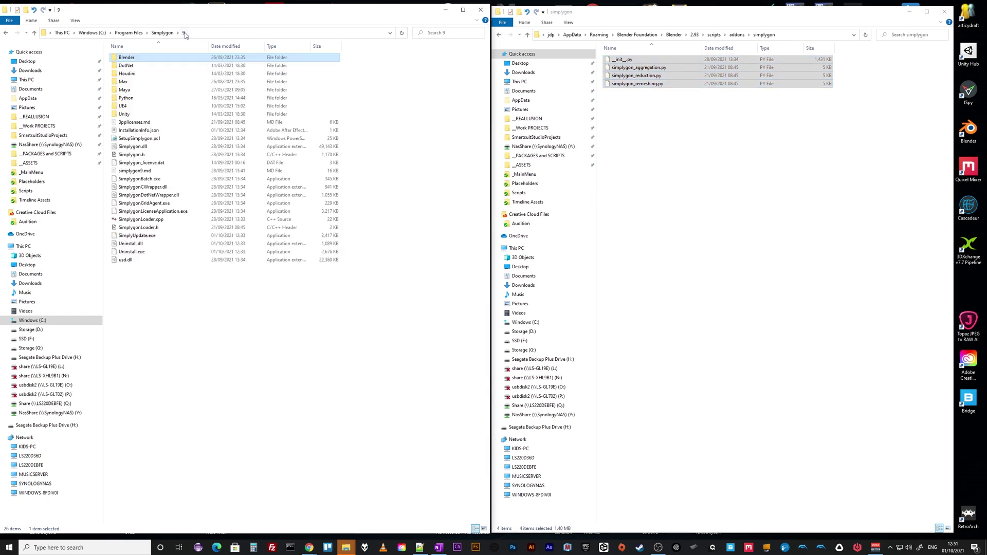
double_click(136, 99)
double_click(137, 101)
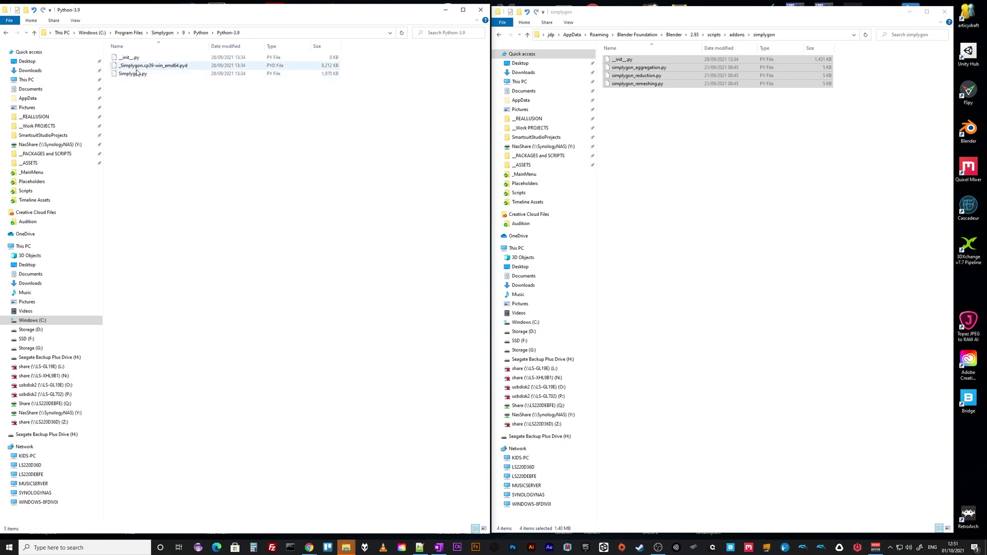
left_click(136, 75)
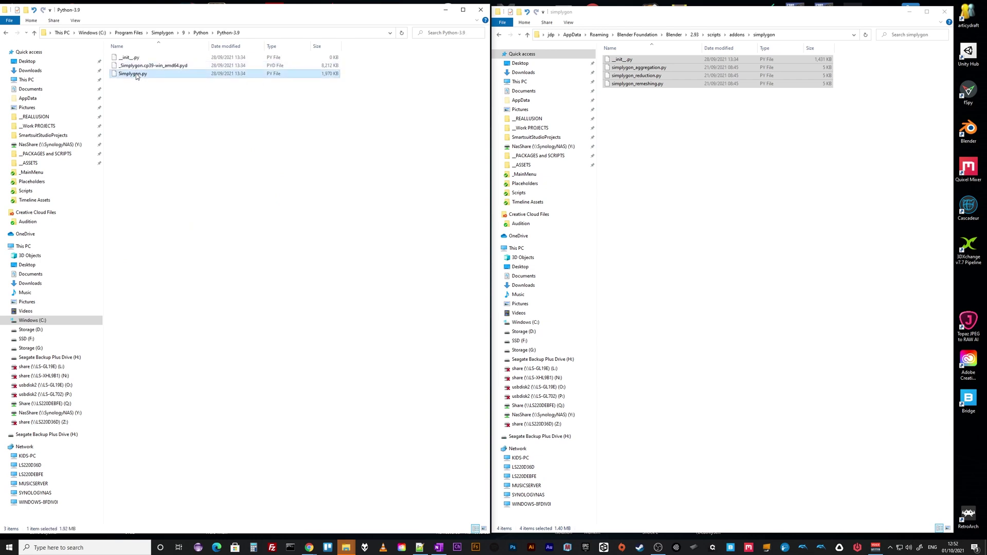
right_click(137, 75)
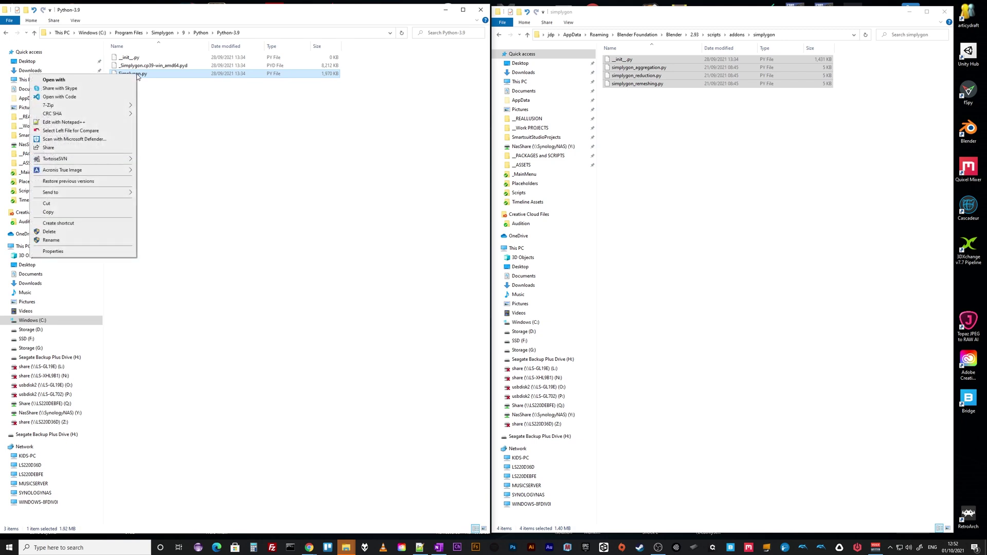
left_click(54, 216)
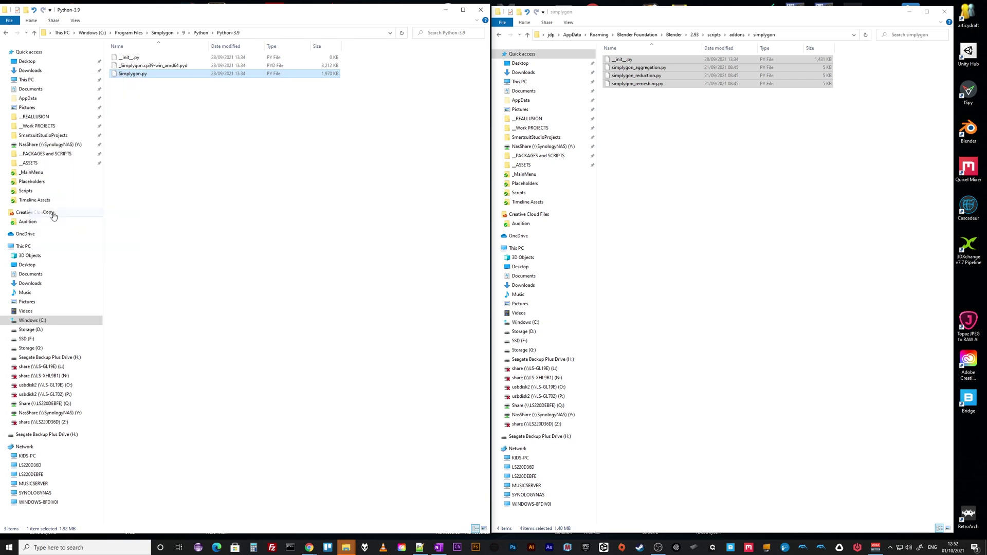
left_click(649, 196)
right_click(656, 192)
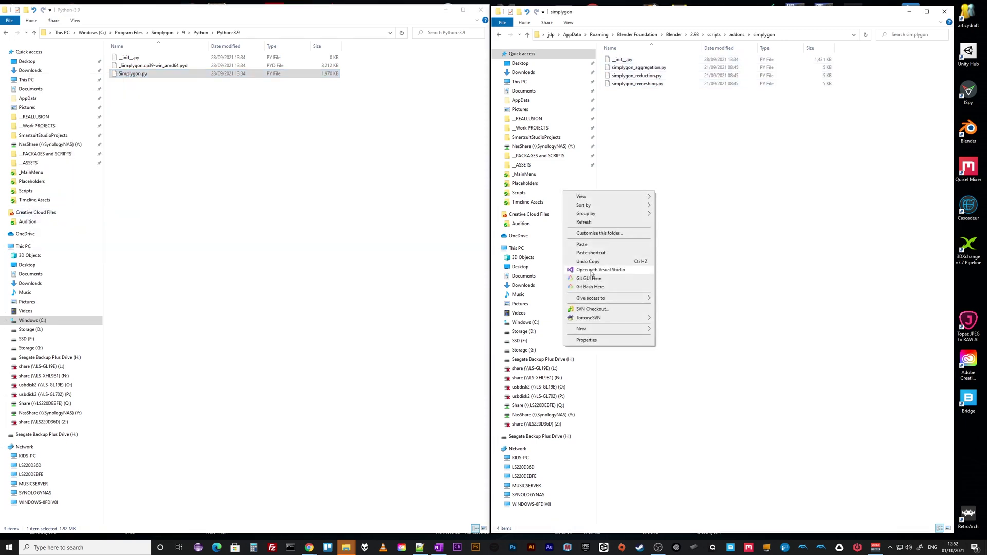
left_click(582, 244)
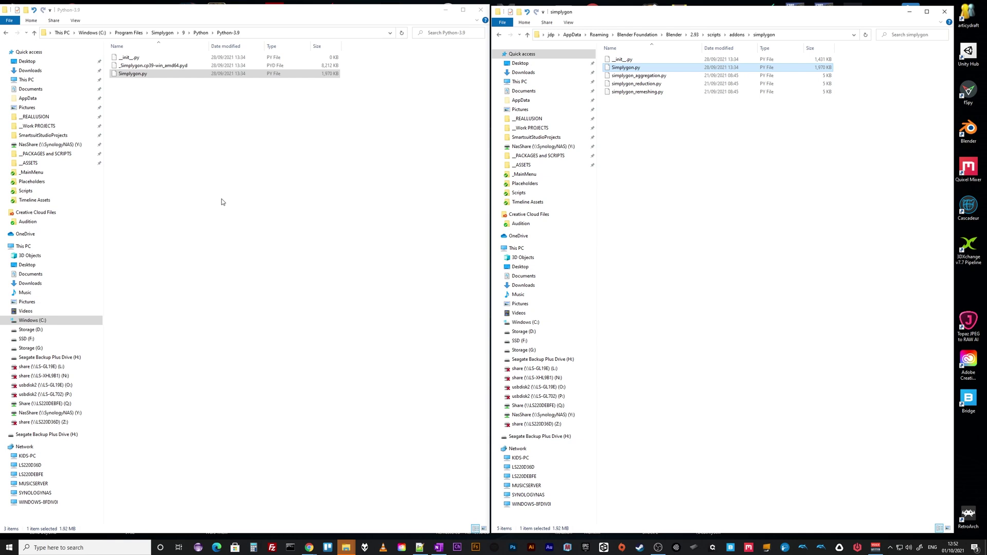
Copy simplygon_loader.py from Simplygon\9\Python\simplygon_loader into the simplygon add-on folder.
left_click(188, 35)
left_click(200, 32)
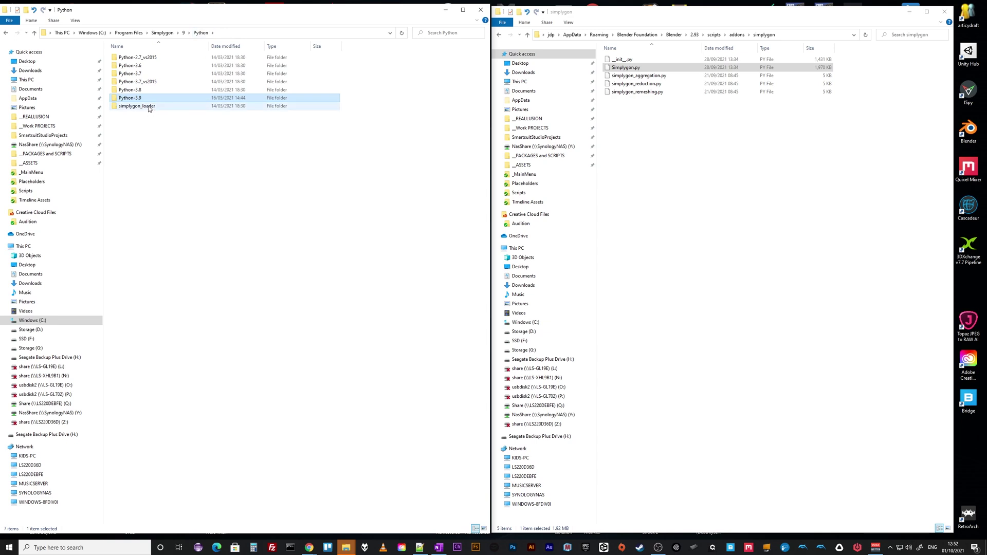
double_click(148, 107)
left_click(140, 68)
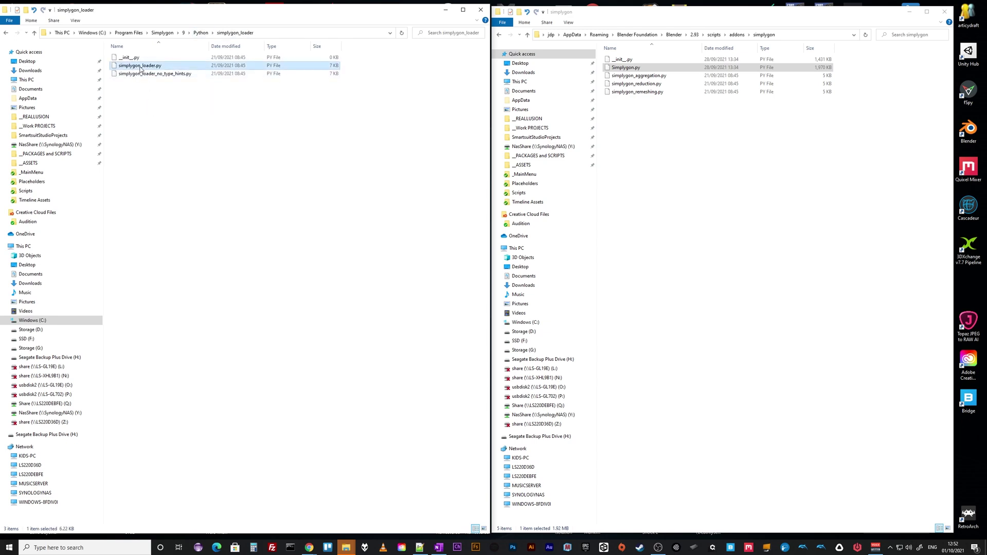
right_click(148, 69)
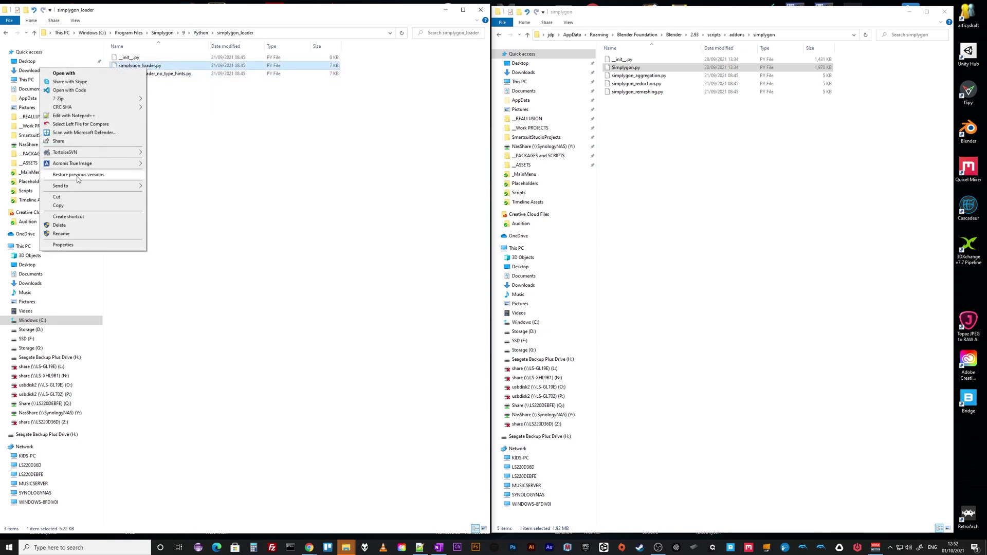
left_click(62, 207)
left_click(665, 187)
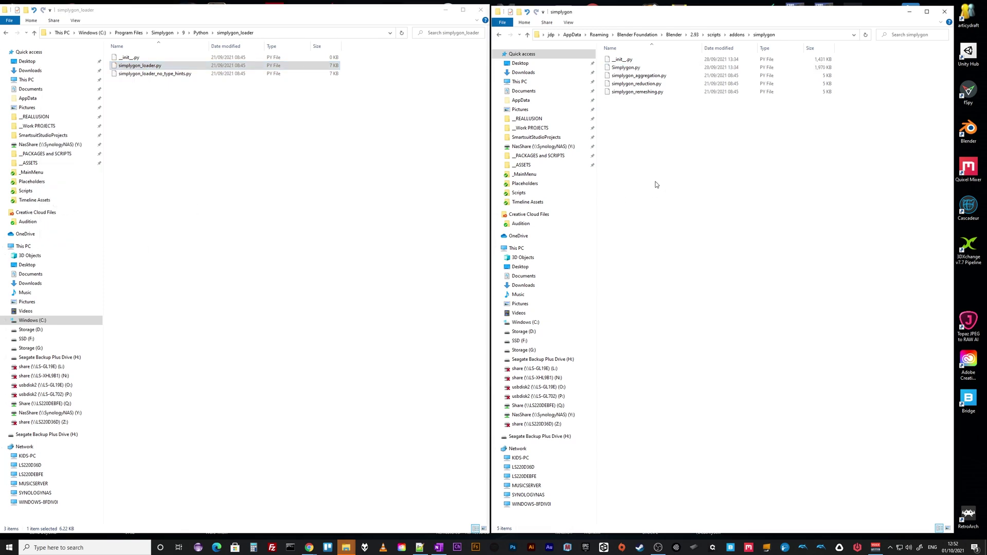
key("ctrl+v")
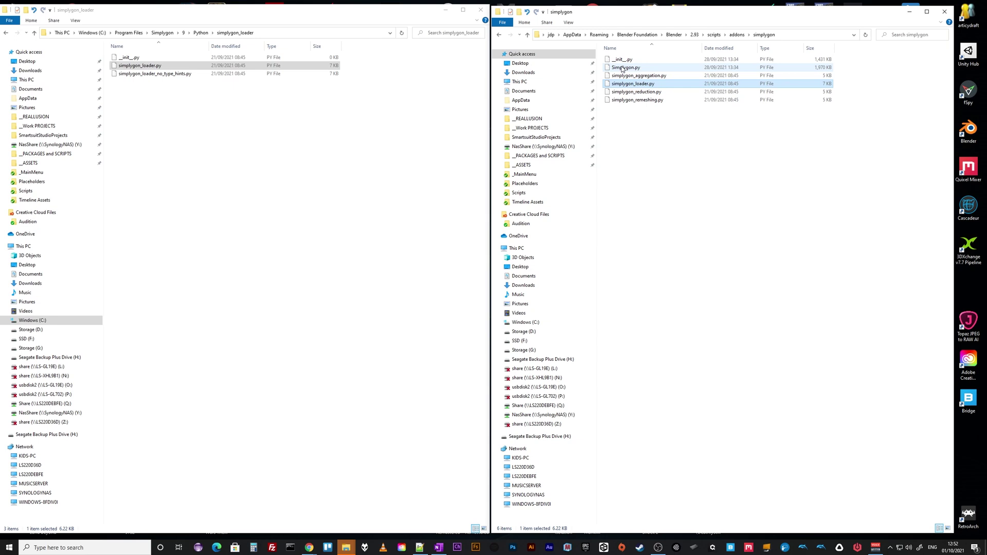
left_click(654, 144)
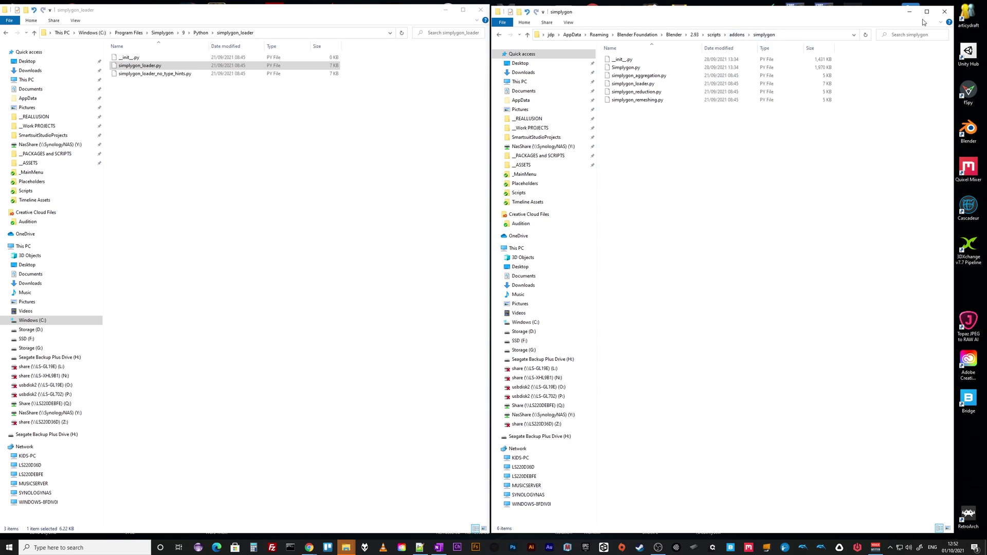
Launch Blender and enable the Simplygon add-on in the preferences, closing the preferences window when done.
double_click(968, 131)
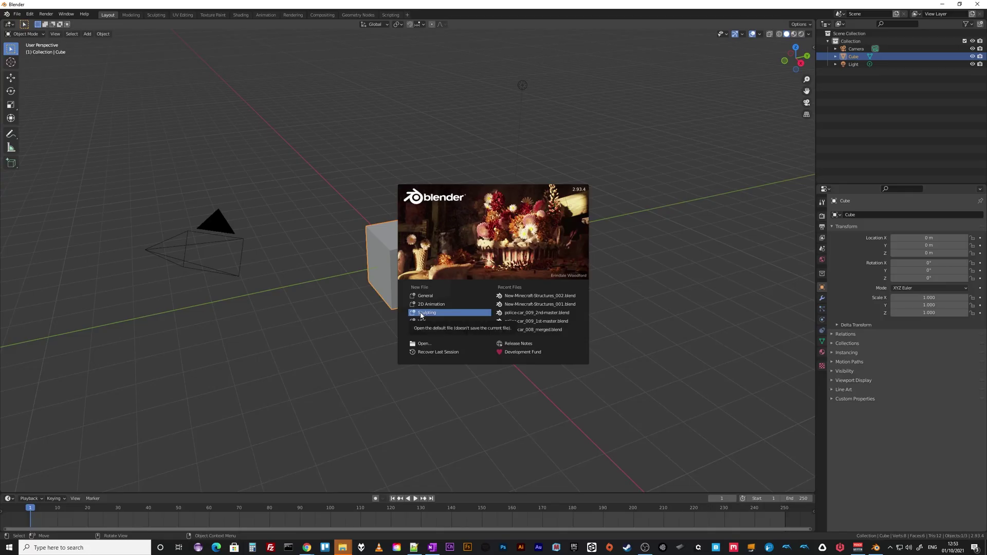
left_click(219, 147)
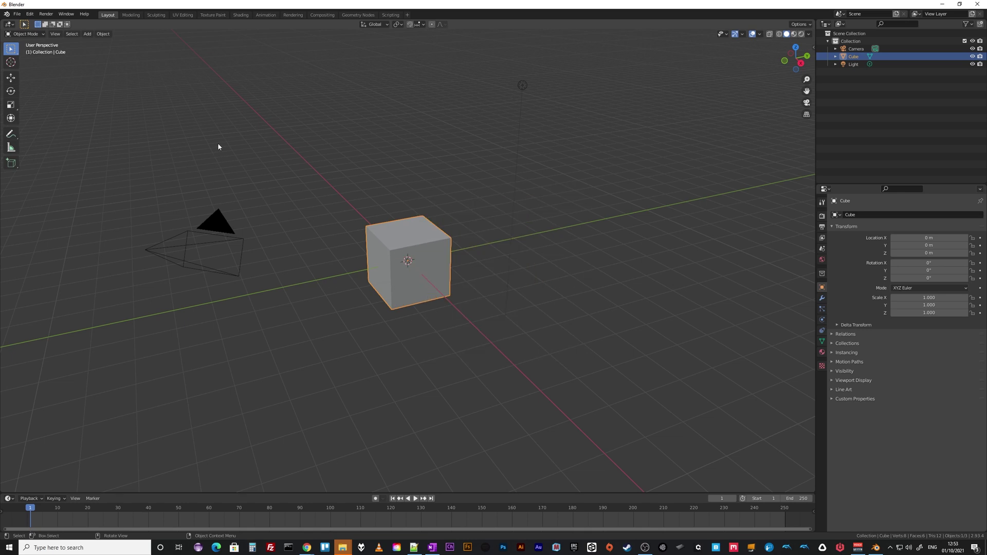
left_click(30, 15)
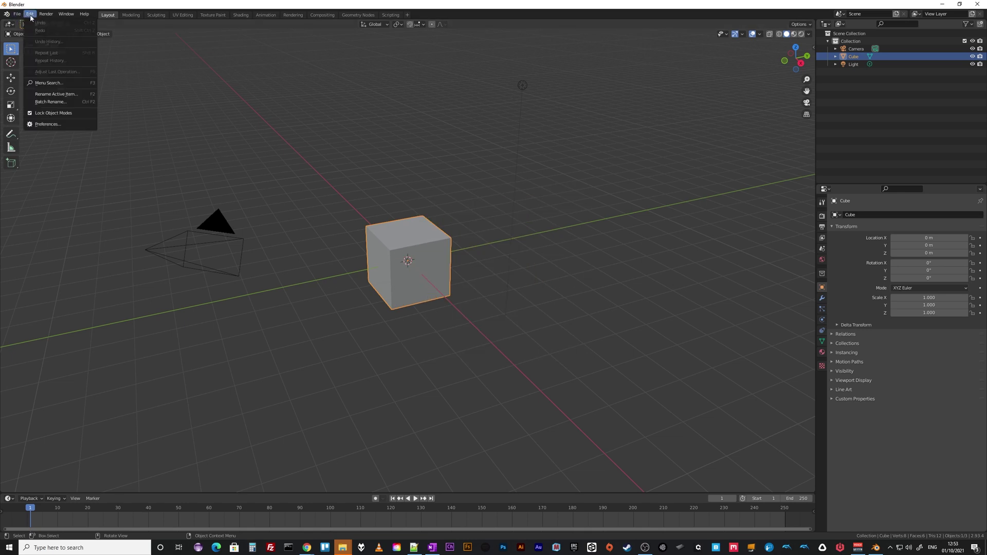
left_click(47, 125)
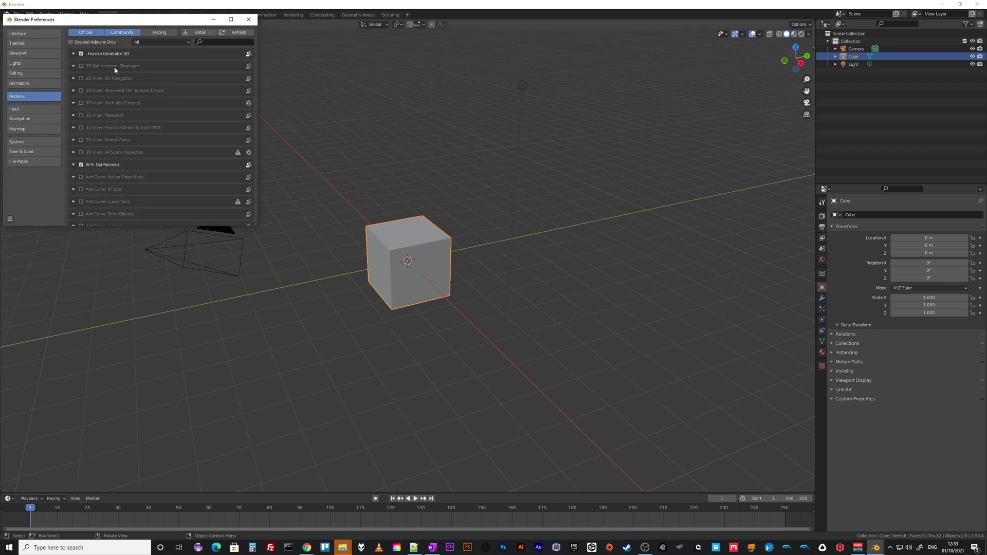
left_click(81, 66)
left_click(248, 20)
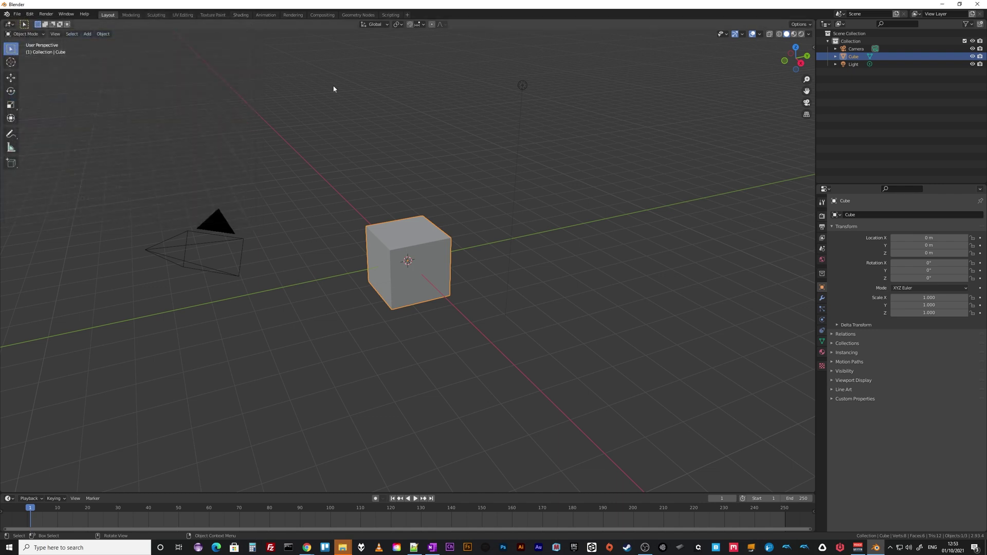
Import uk_police.FBX from the Police Car asset folder into the scene with the default FBX import options.
left_click(17, 14)
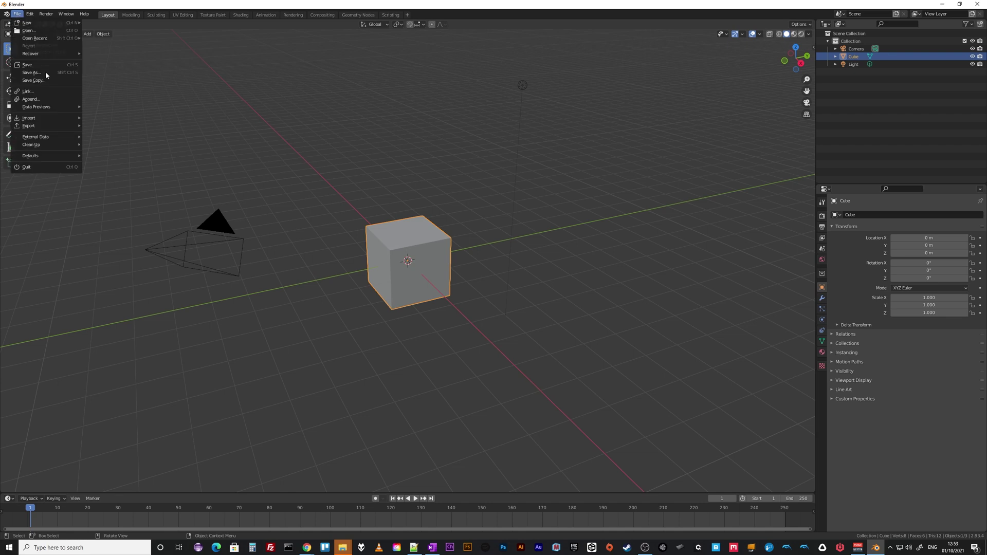
mouse_move(46, 123)
left_click(102, 170)
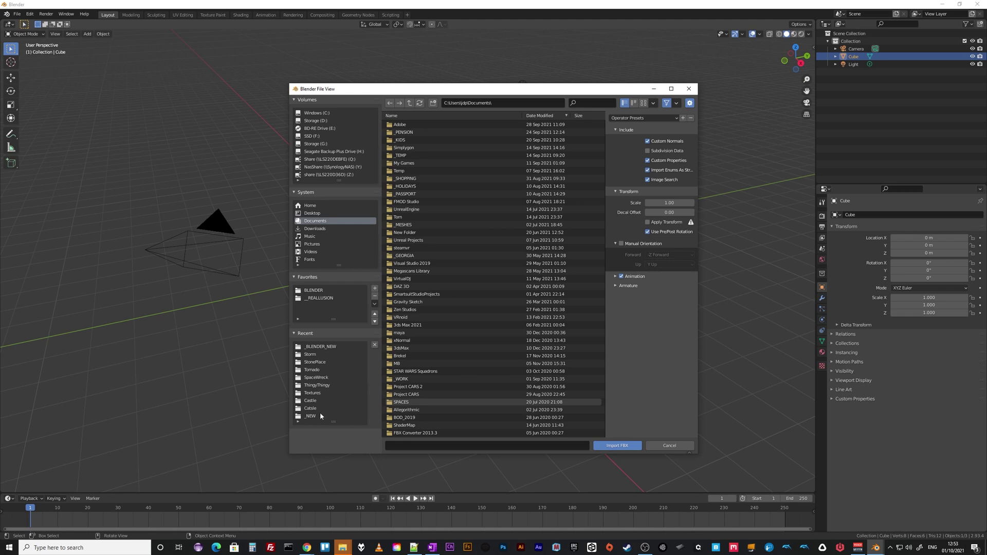
left_click(320, 347)
key("ctrl+v")
key("Return")
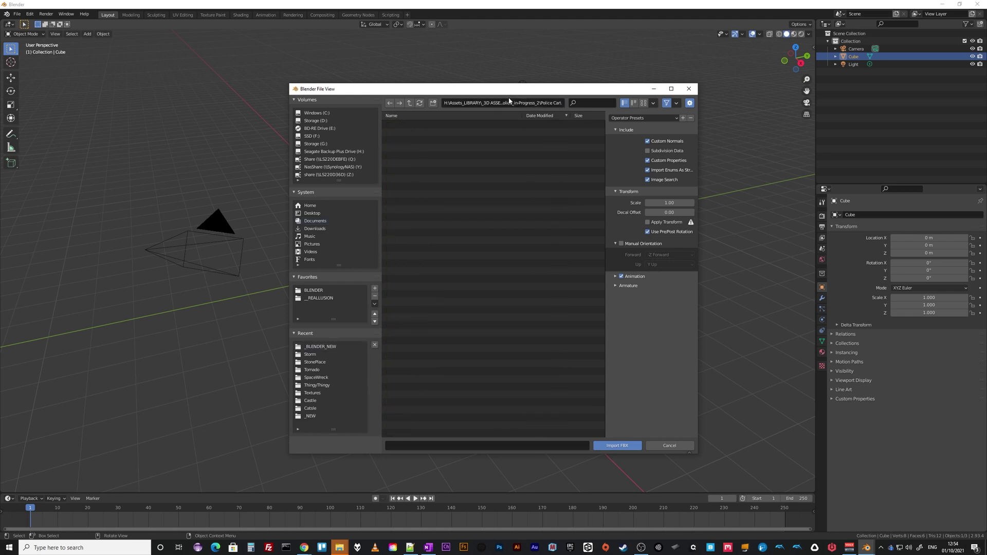
left_click(417, 126)
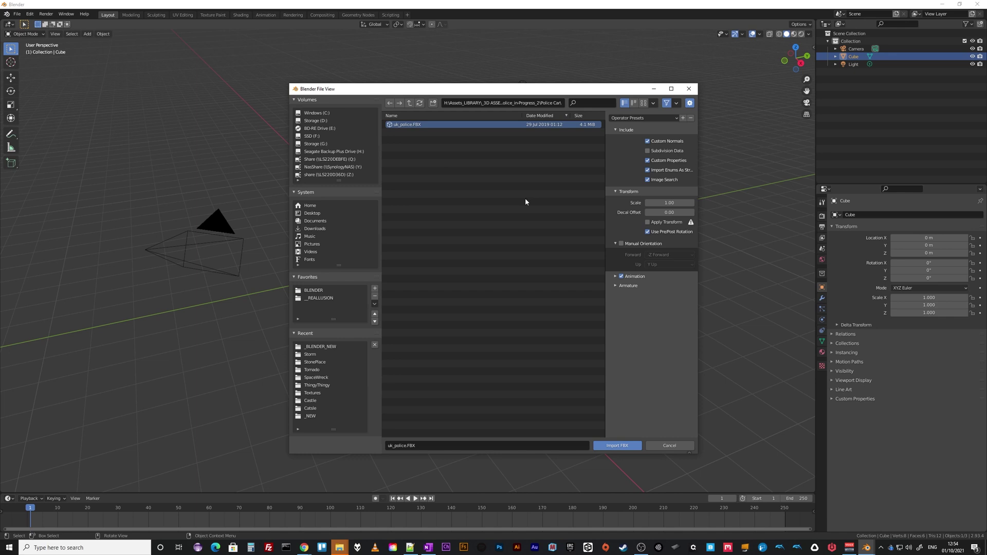
left_click(616, 447)
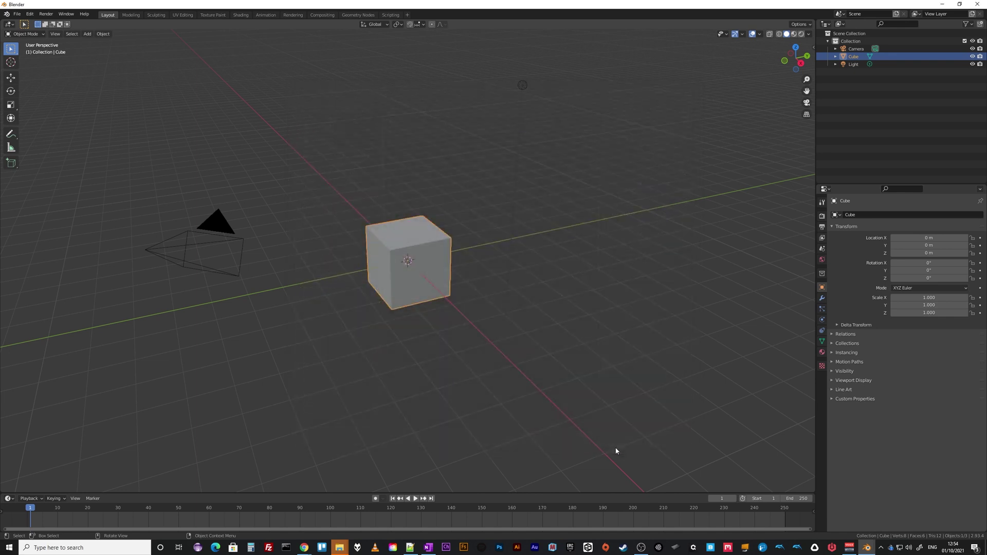
Delete the default cube from the scene, leaving the imported police car.
left_click(398, 303)
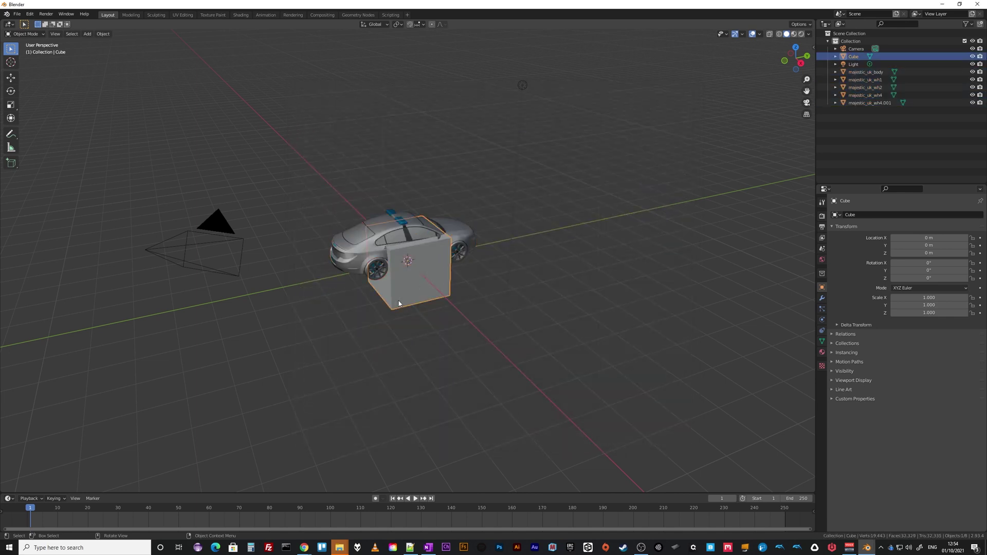
key("x")
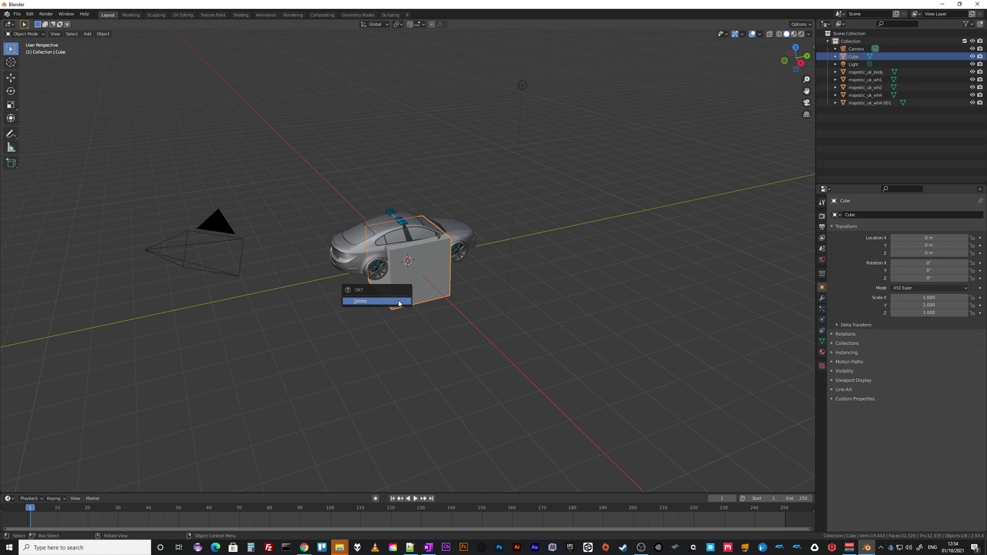
left_click(399, 303)
scroll(435, 334, "up", 3)
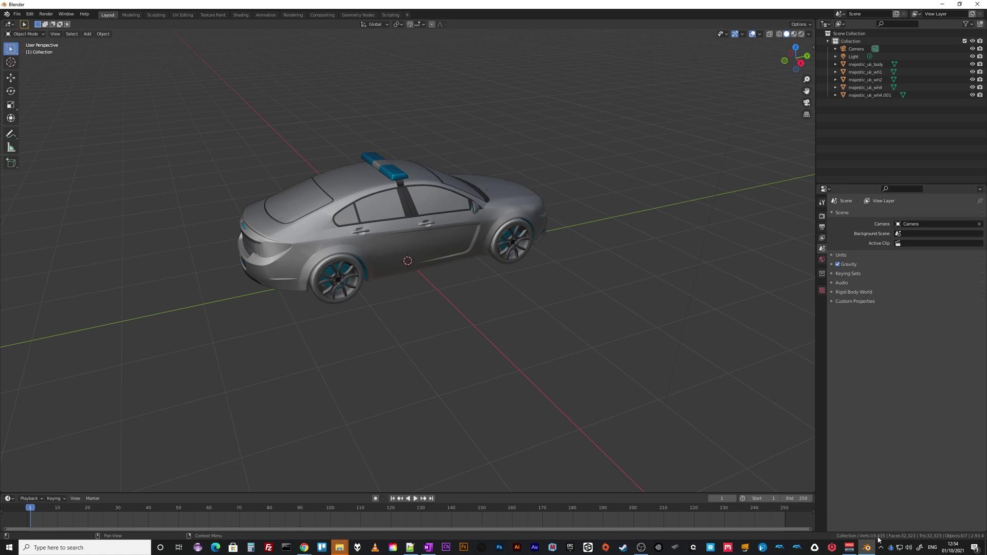
Switch the viewport to Material Preview shading and view the textured police car from its front side.
key("ctrl+z")
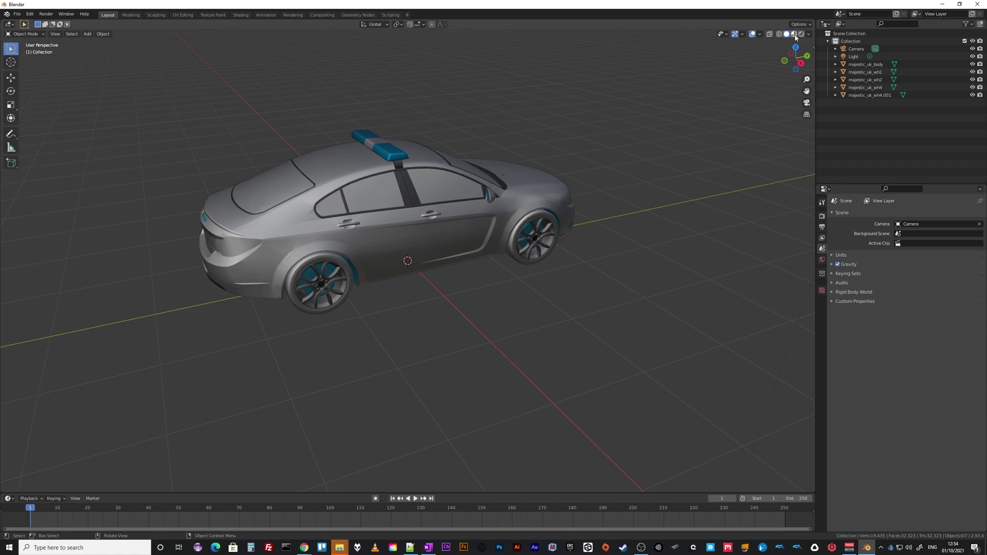
key("z")
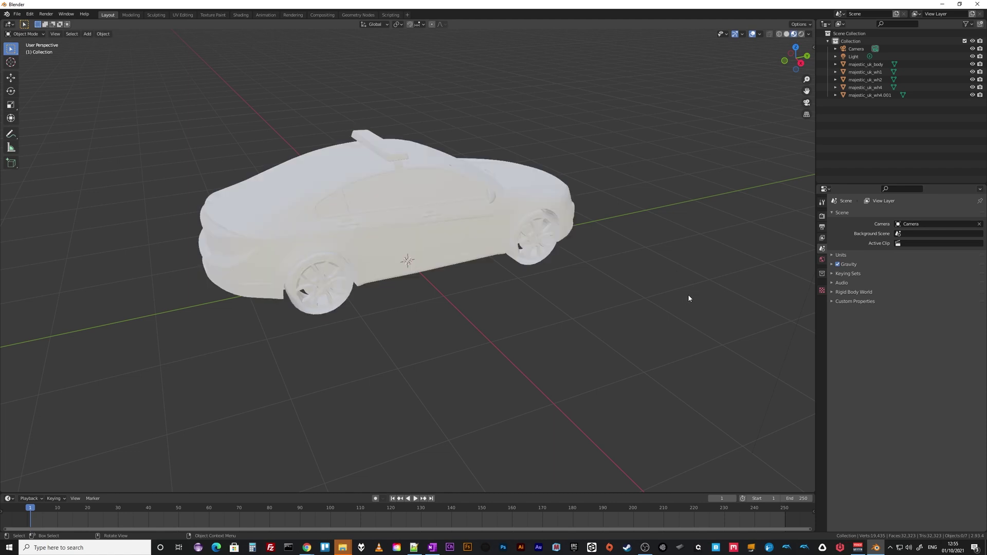
right_click(690, 295)
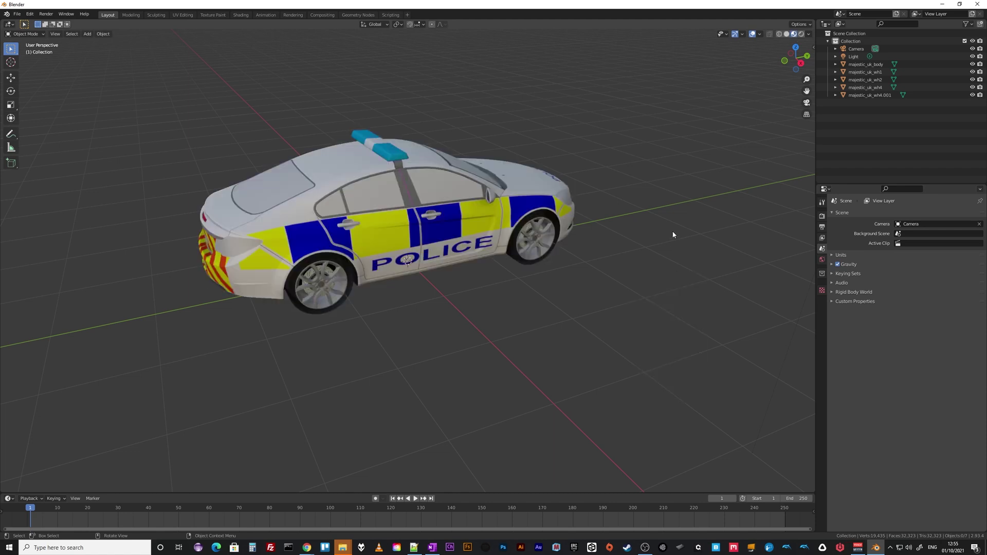
middle_click_drag(673, 235, 670, 211)
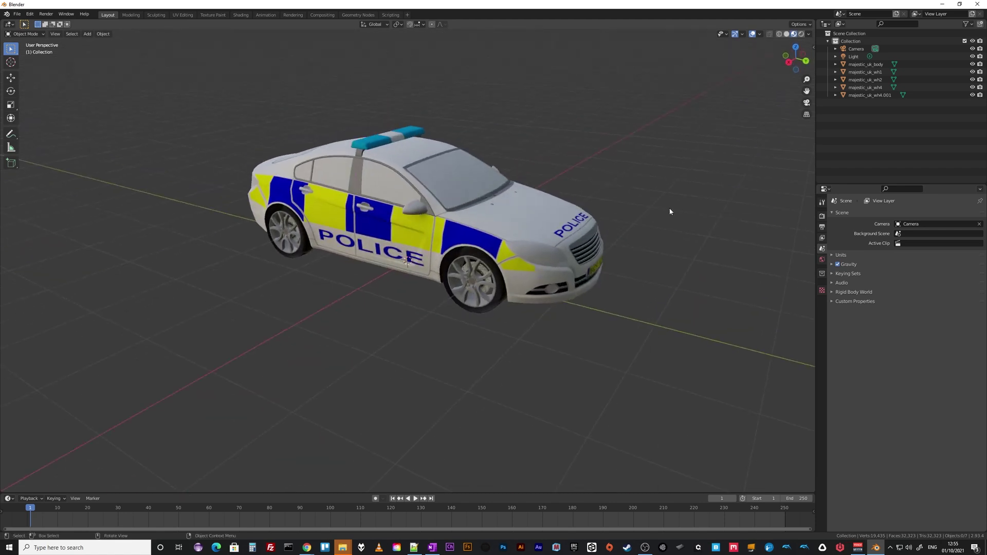
Select the majestic_uk_body mesh and add Simplygon's basic Reduction with material baking LOD component to its pipeline.
left_click(855, 65)
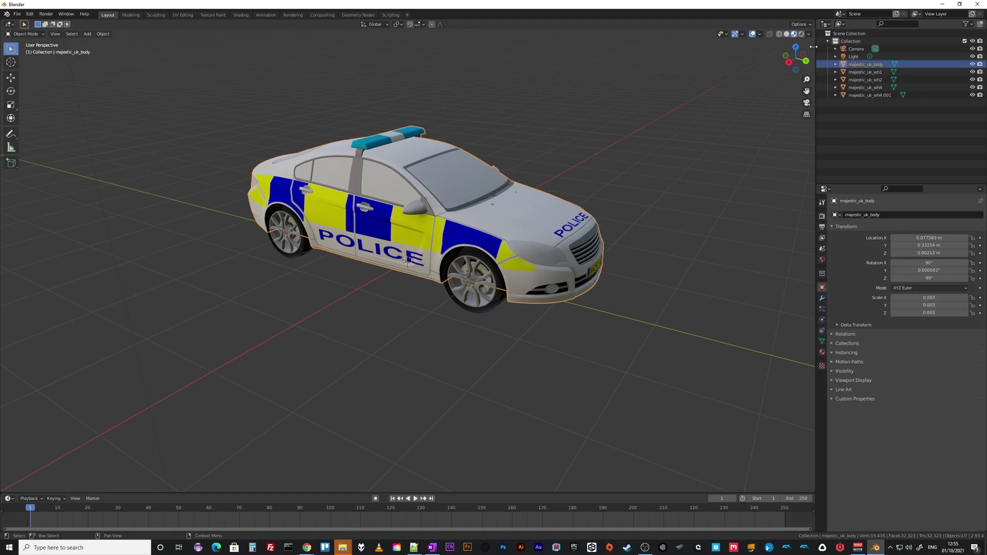
key("n")
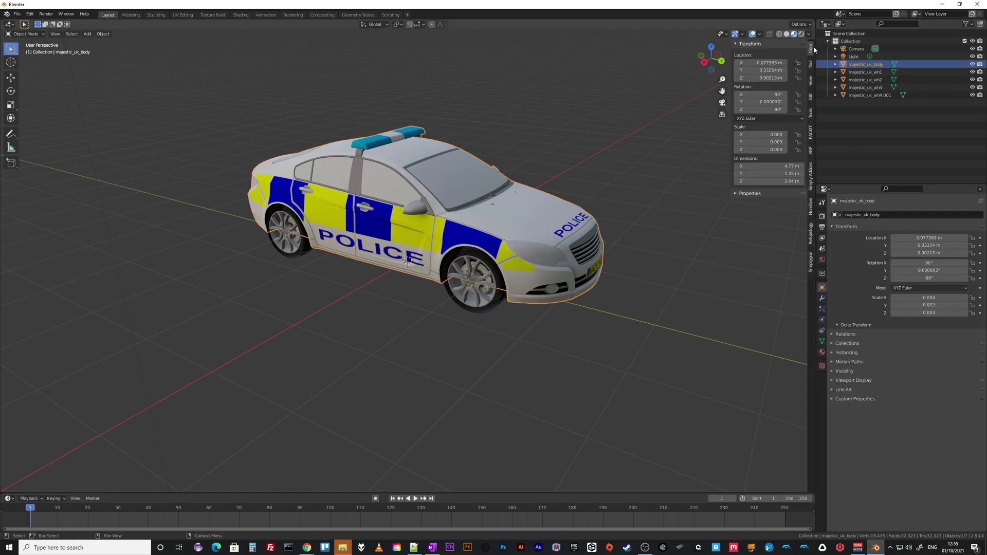
left_click(811, 268)
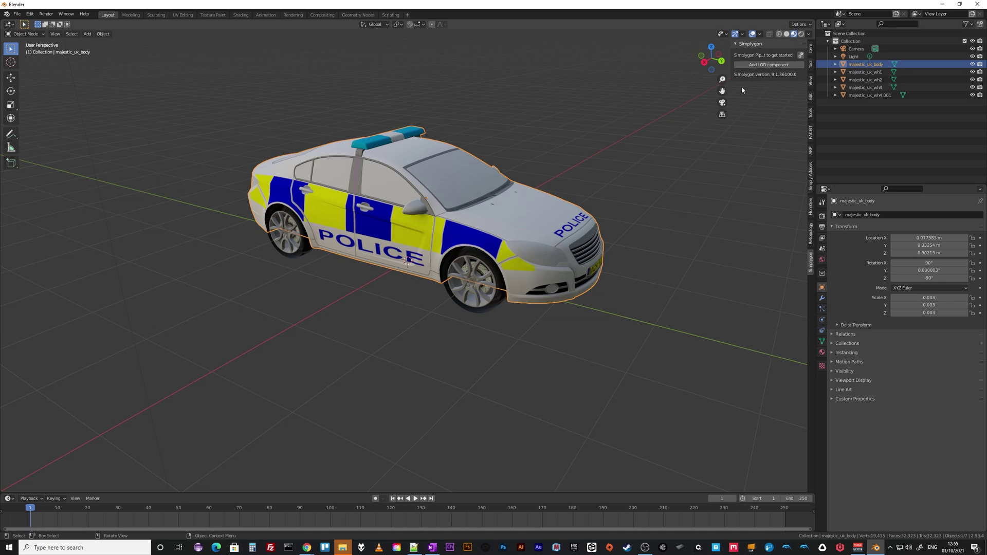
left_click(764, 65)
mouse_move(764, 67)
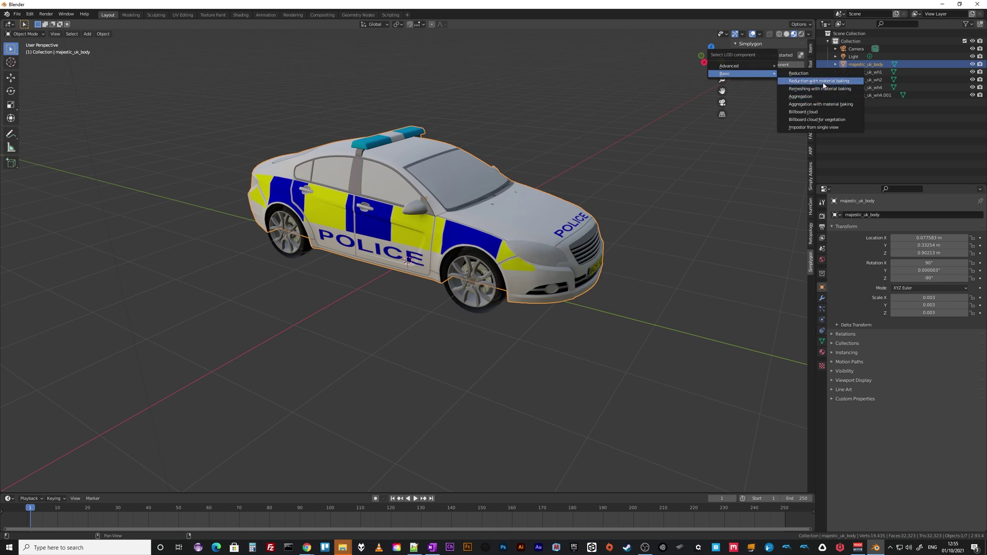
left_click(823, 84)
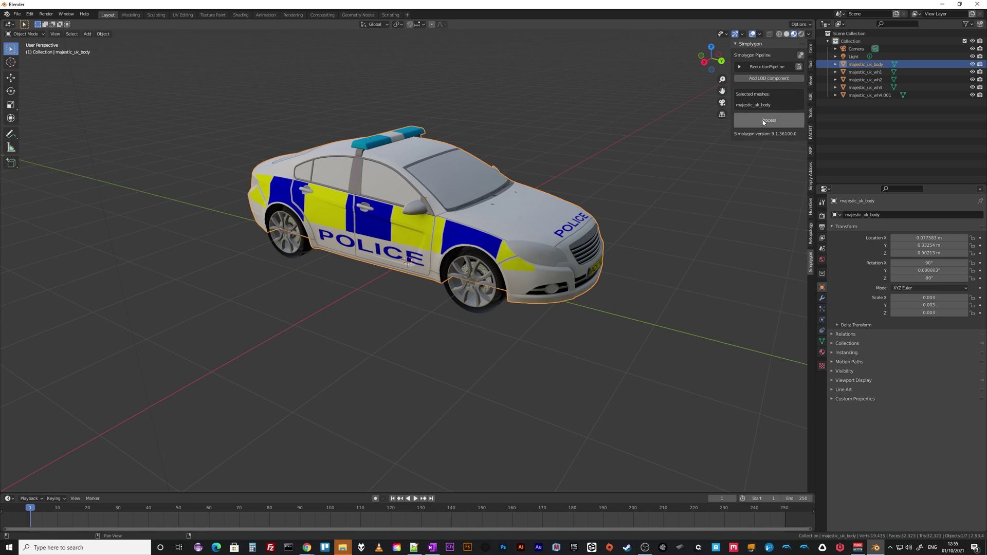
Set the reduction ratio of the existing Simplygon reduction pipeline to 0.75, clear the mesh selection and collapse the pipeline's settings.
left_click(740, 68)
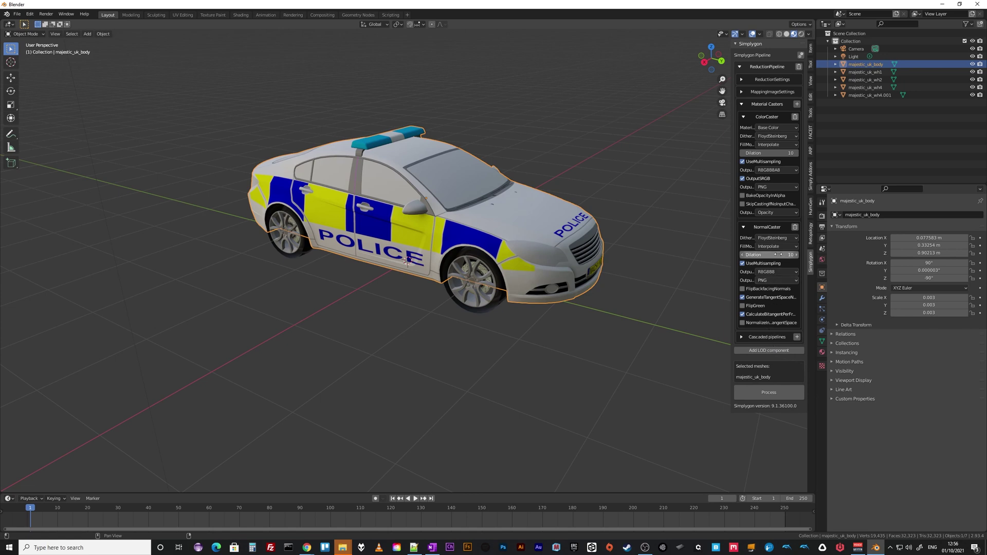
left_click(741, 80)
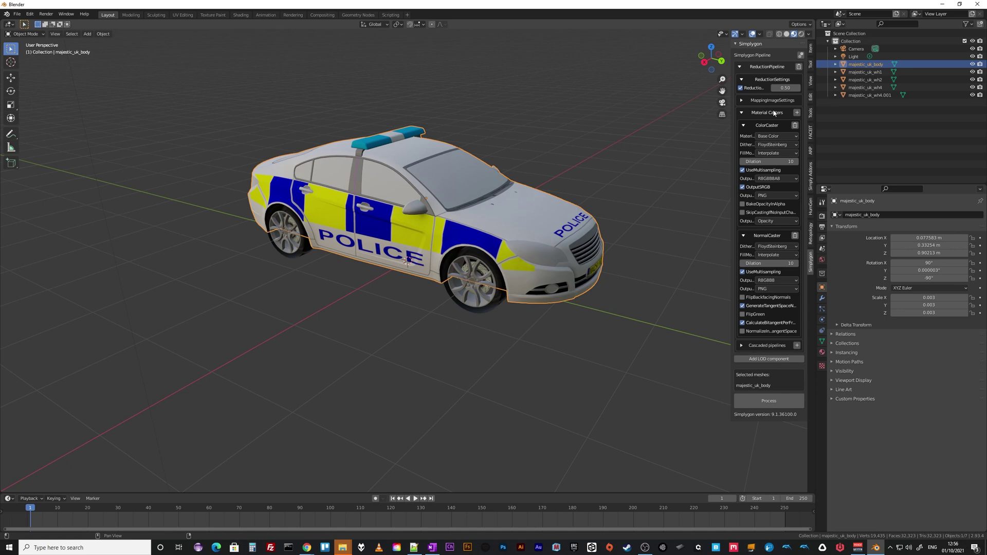
left_click(781, 87)
type("0.5")
type("75")
key("Return")
left_click(800, 55)
key("alt+a")
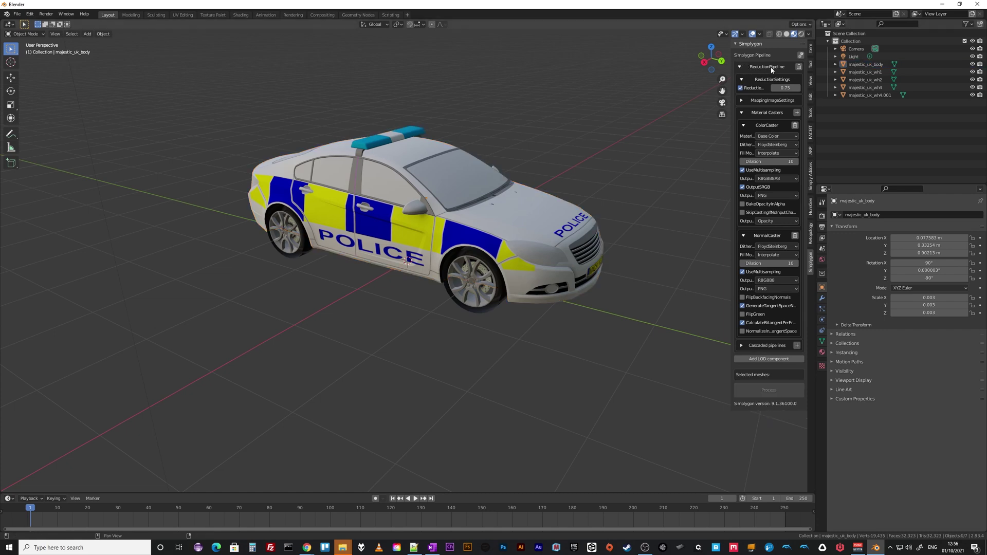
left_click(743, 68)
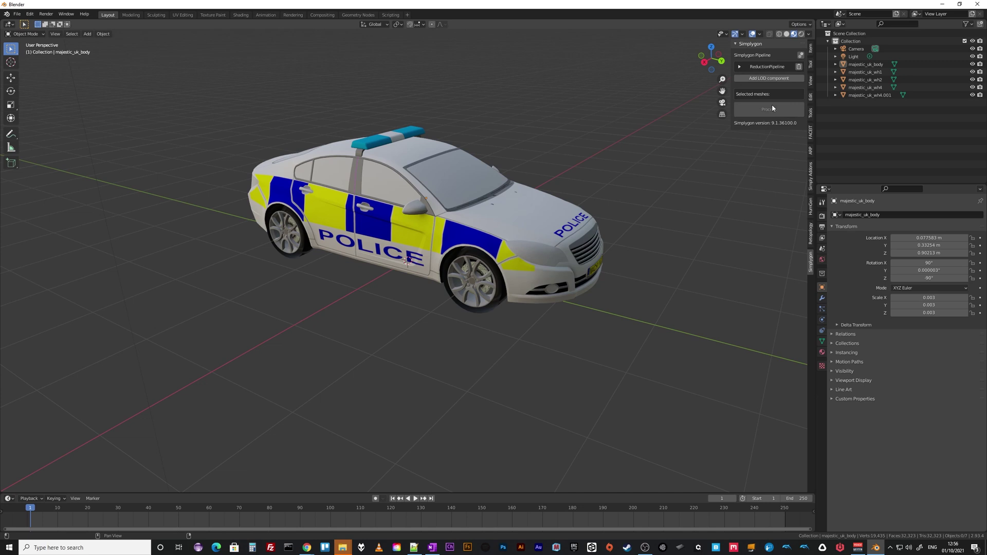
Add a second basic Reduction with material baking LOD component and expand its reduction settings.
left_click(763, 78)
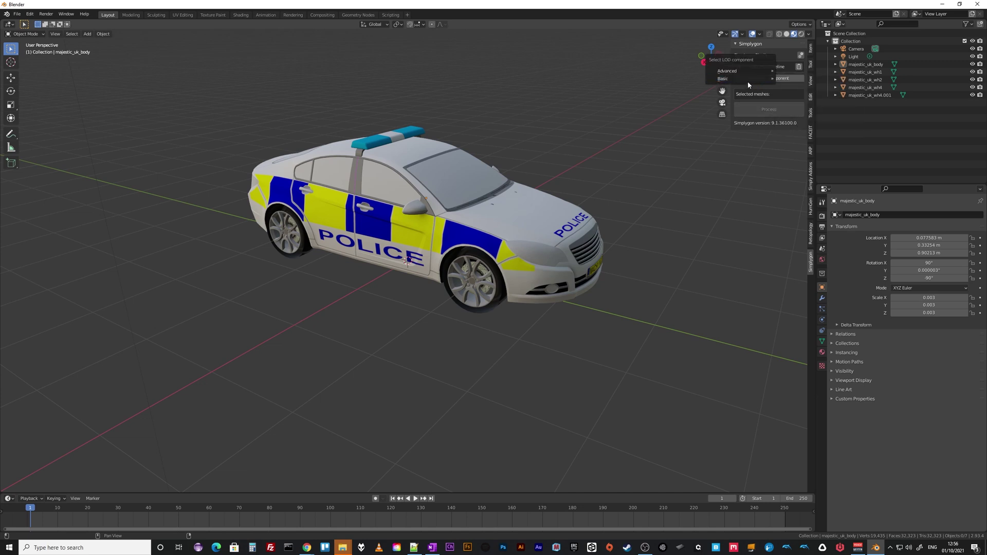
mouse_move(747, 82)
left_click(803, 79)
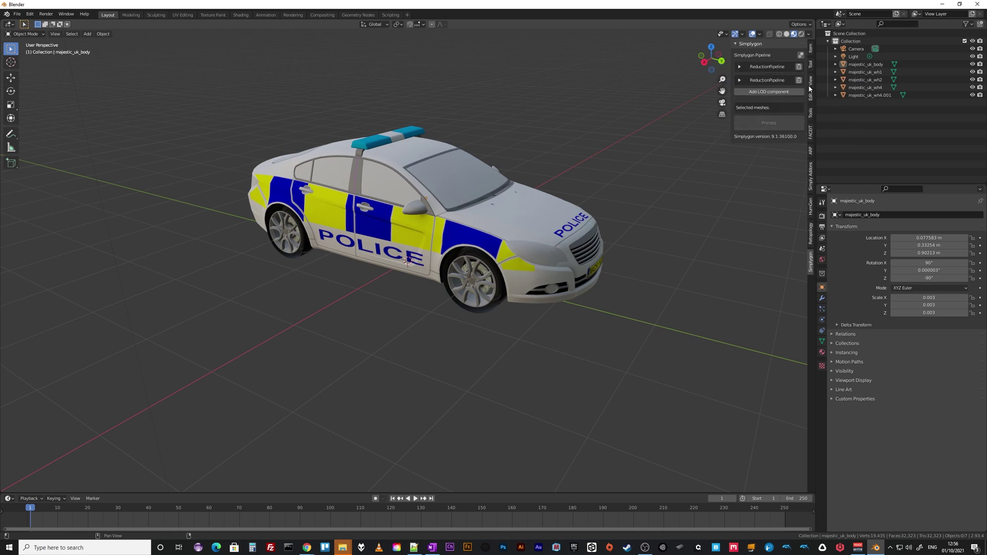
left_click(739, 81)
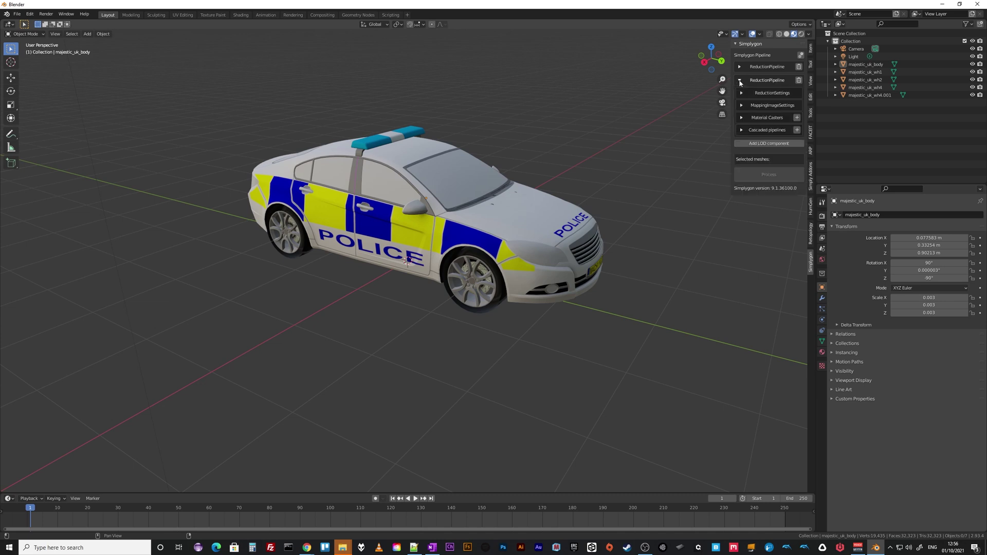
left_click(742, 93)
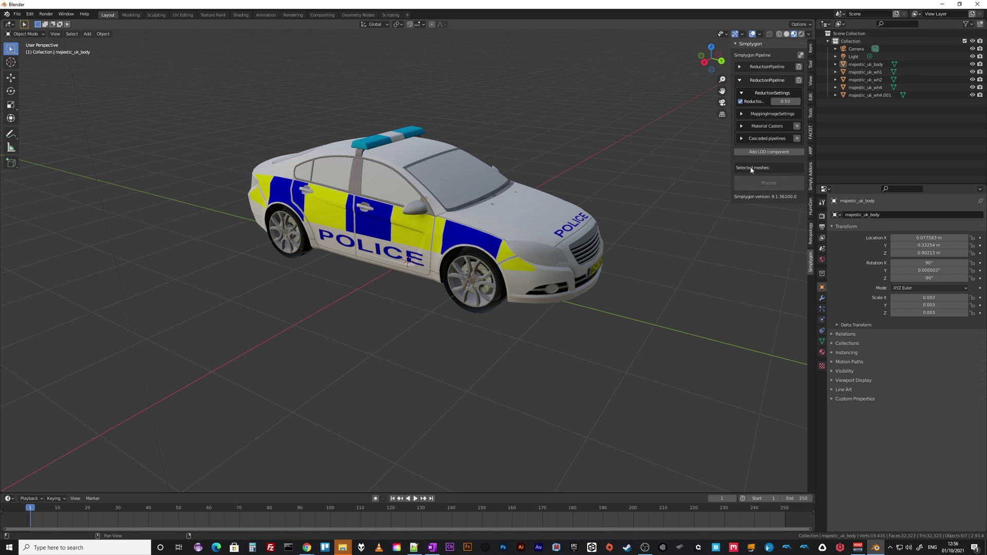
Select the majestic_uk_body mesh and process it through both Simplygon reduction pipelines.
left_click(846, 64)
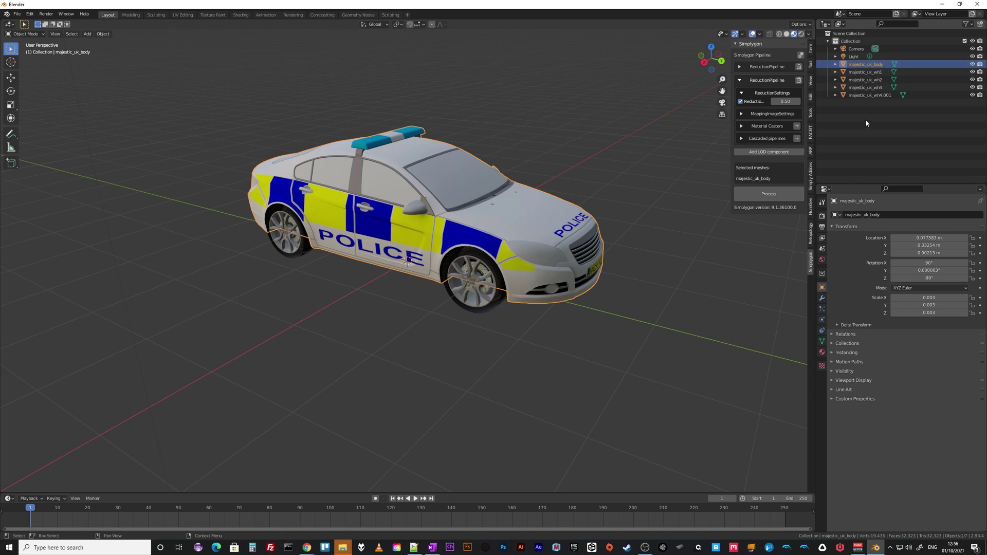
left_click(768, 190)
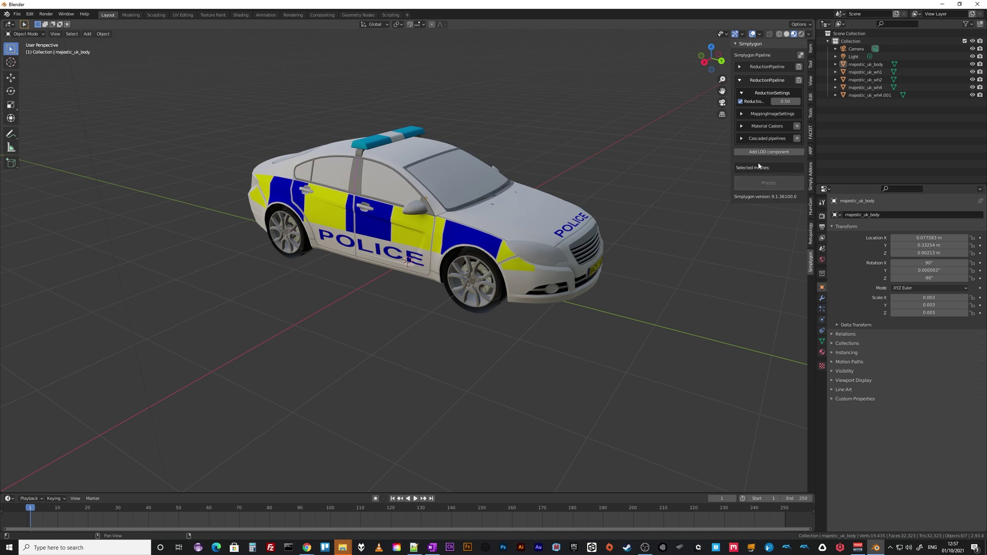
left_click(868, 65)
left_click(771, 193)
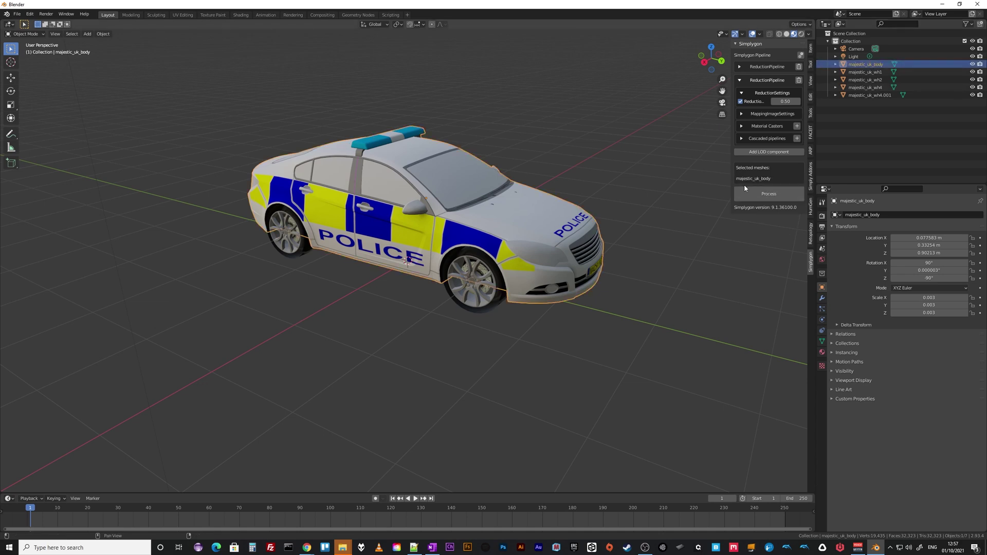
left_click(773, 196)
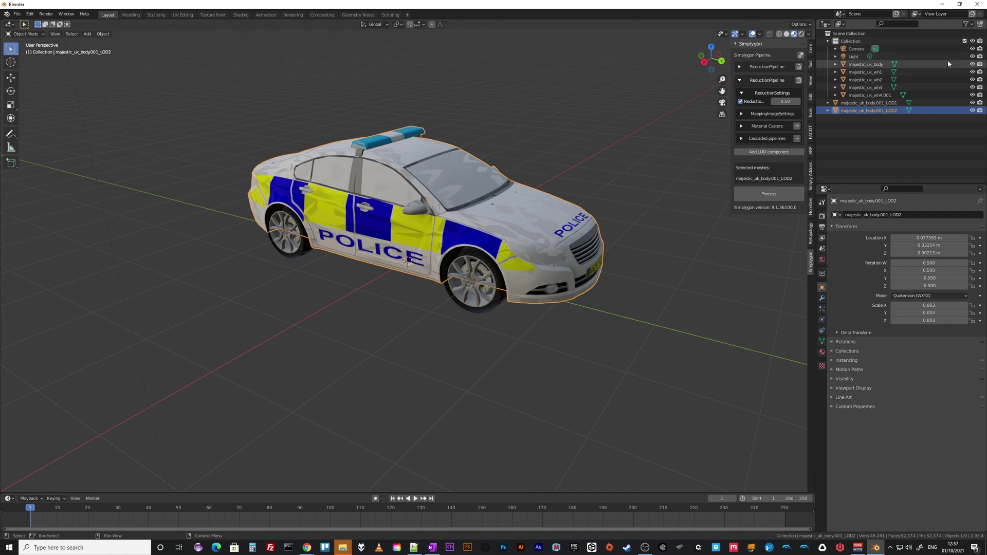
Hide the original car body, the four wheel meshes and the LOD1 body so only the LOD2 body shows.
left_click(971, 65)
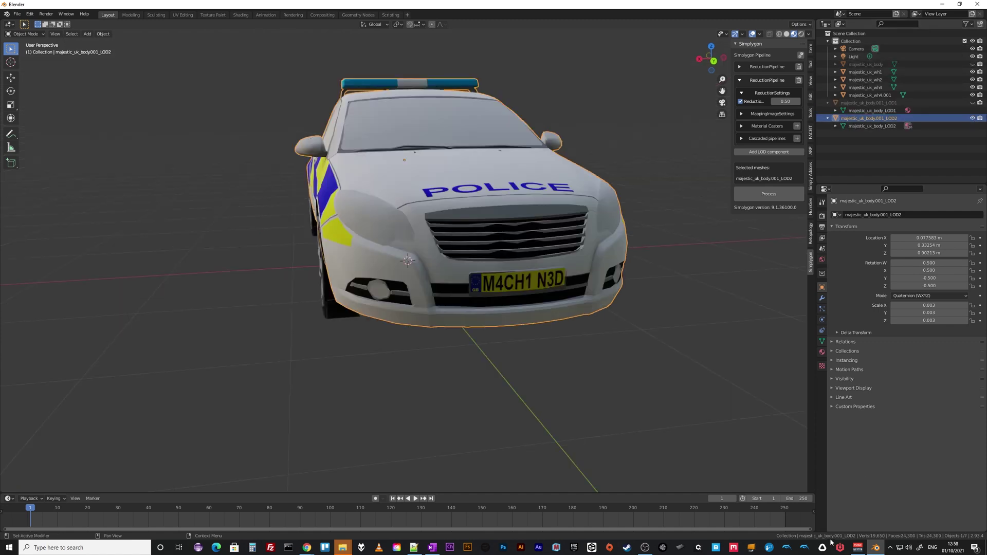
left_click(972, 72)
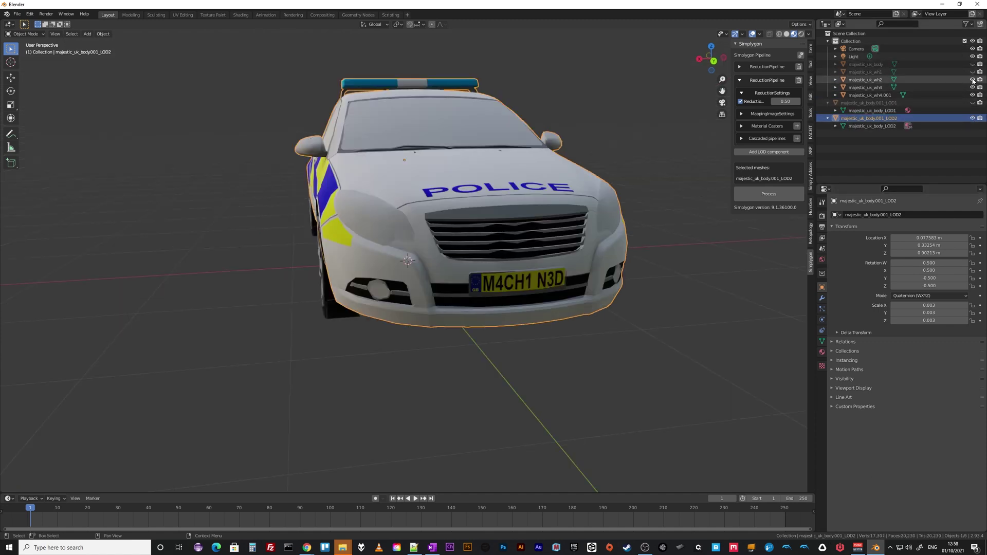
left_click(972, 80)
left_click(971, 87)
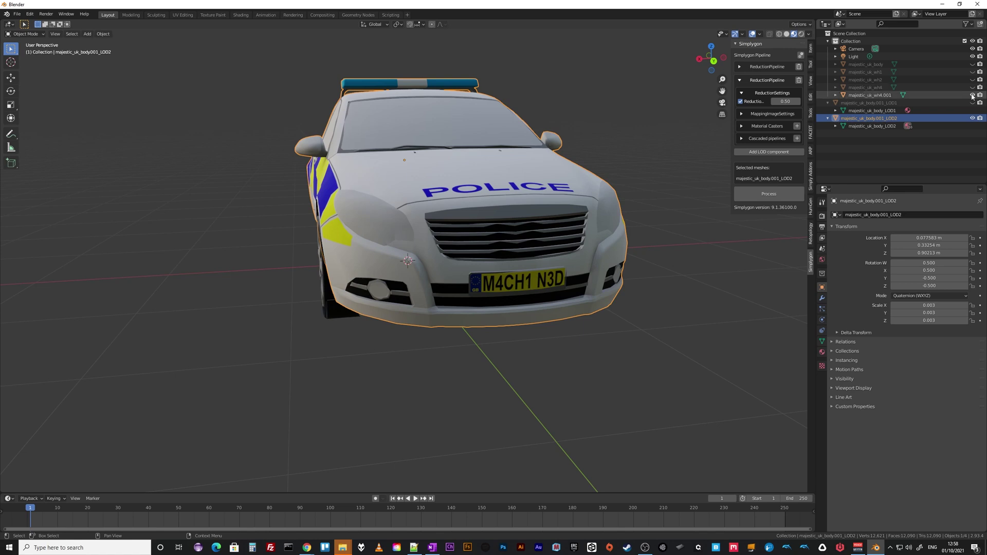
left_click(972, 95)
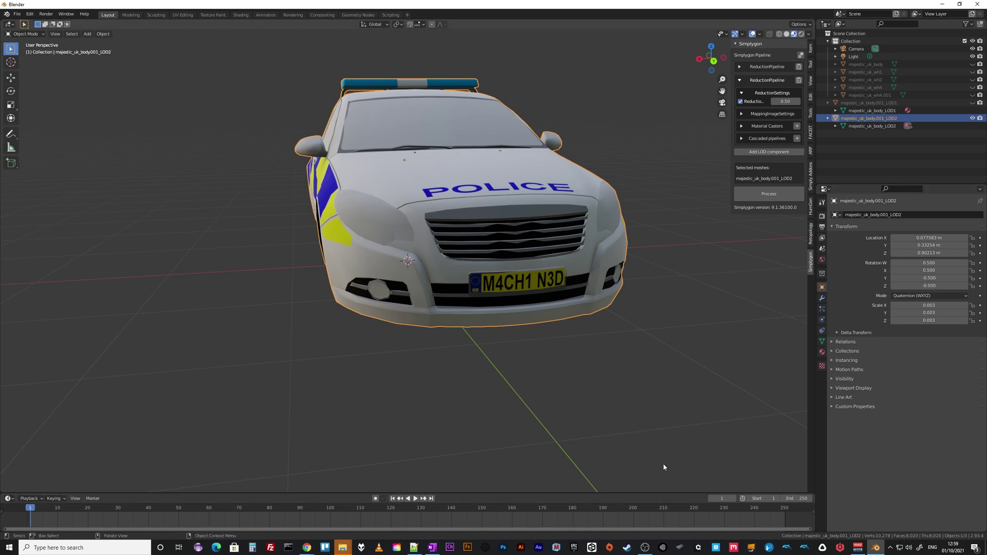
Examine the side of the LOD2 body up close and check its reduced triangle layout in Edit Mode.
middle_click_drag(660, 487, 575, 325)
scroll(542, 384, "down", 5)
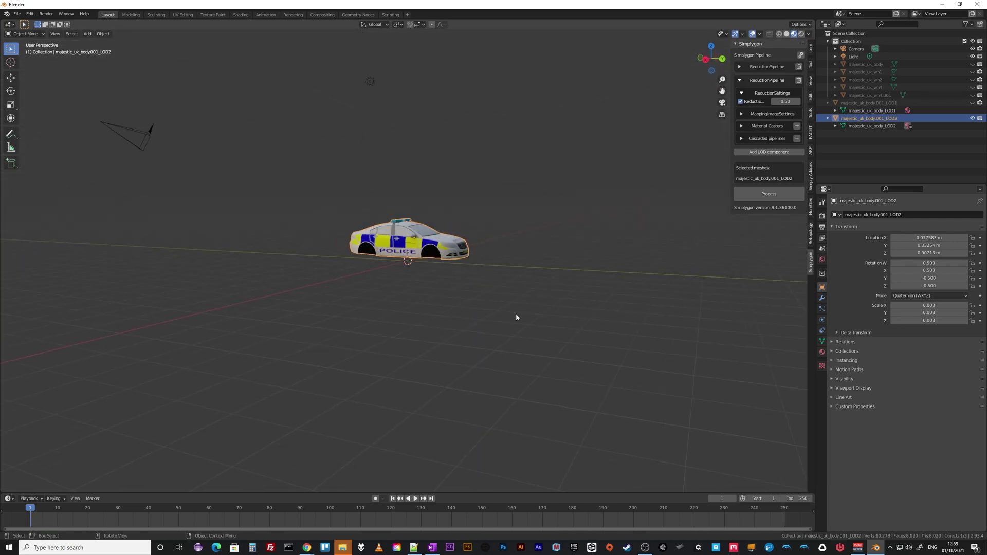
scroll(430, 335, "up", 8)
middle_click_drag(483, 326, 473, 304)
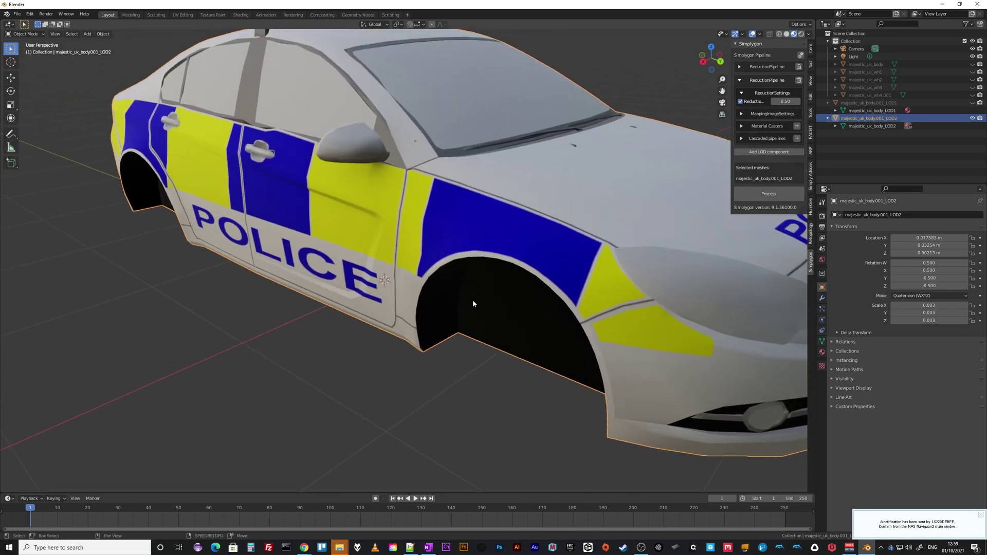
scroll(473, 302, "down", 3)
key("Tab")
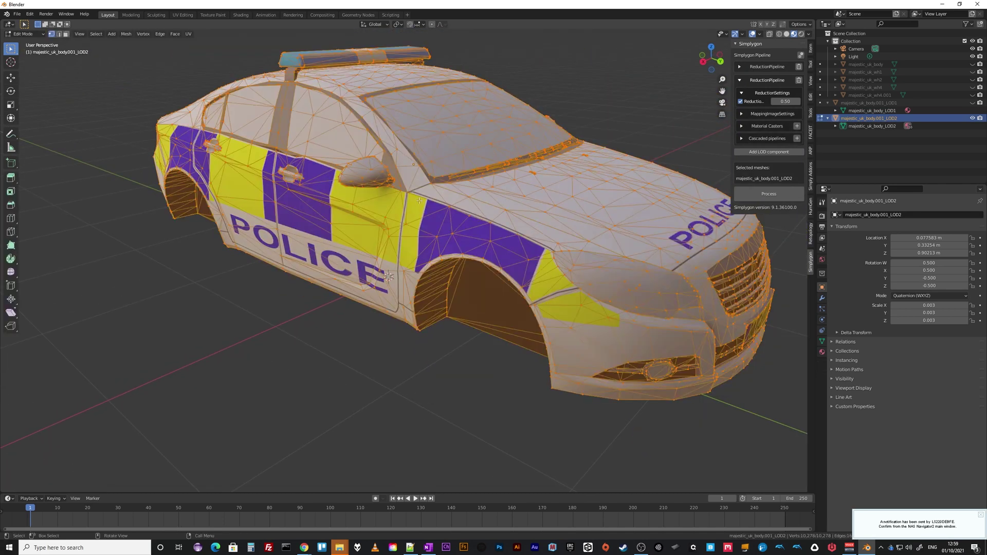
key("Tab")
Examine the LOD2 body's front grille, number plate and baked textures from several angles.
middle_click_drag(574, 359, 548, 370)
scroll(548, 371, "down", 2)
middle_click_drag(523, 300, 360, 250)
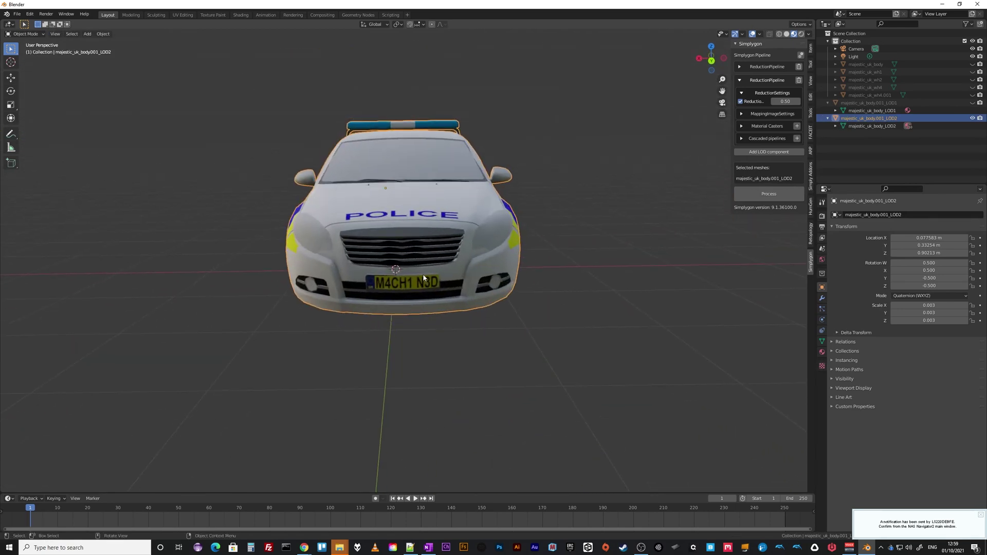
scroll(359, 248, "up", 2)
scroll(393, 280, "up", 5)
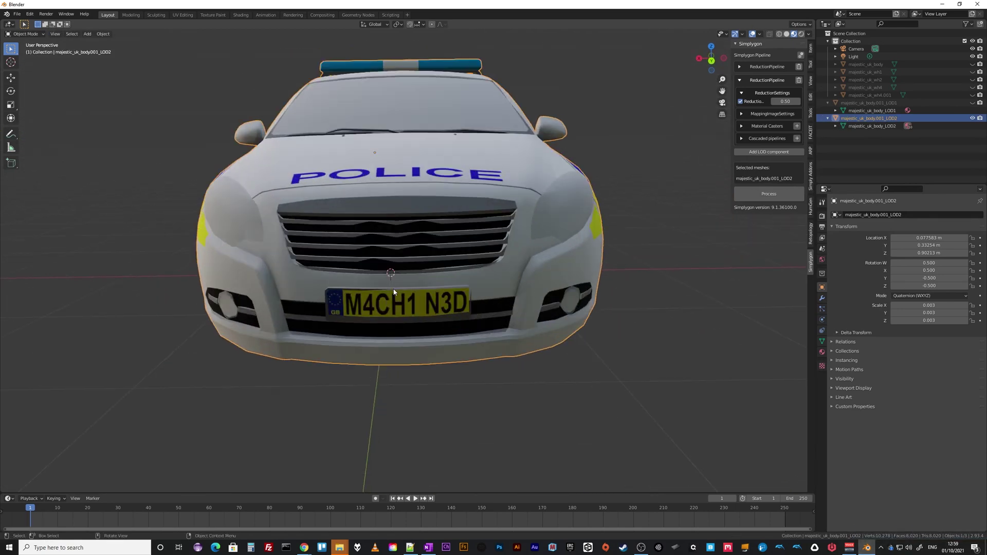
scroll(455, 180, "down", 8)
middle_click_drag(456, 180, 514, 168)
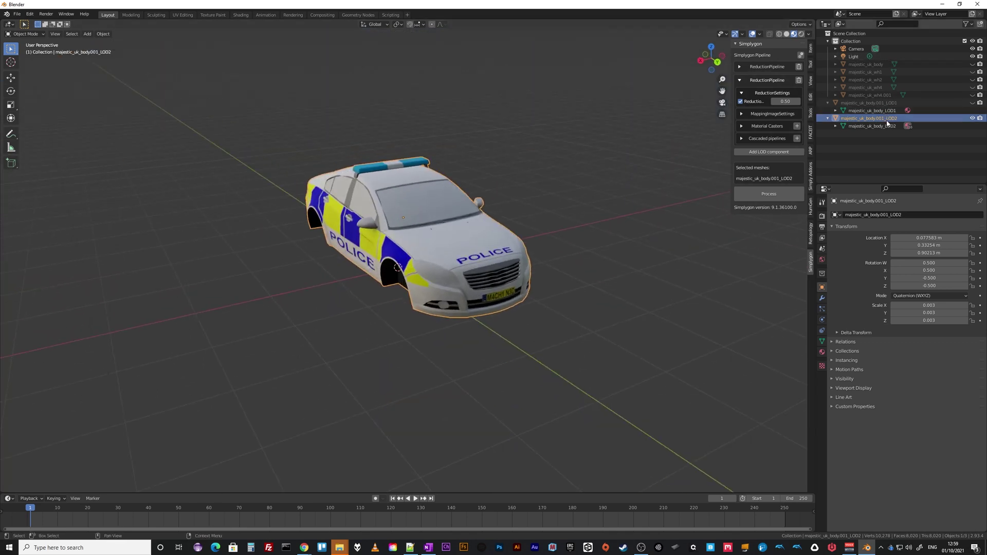
Hide the LOD2 body, show the LOD1 body instead and inspect it from the front and side.
left_click(972, 119)
left_click(956, 103)
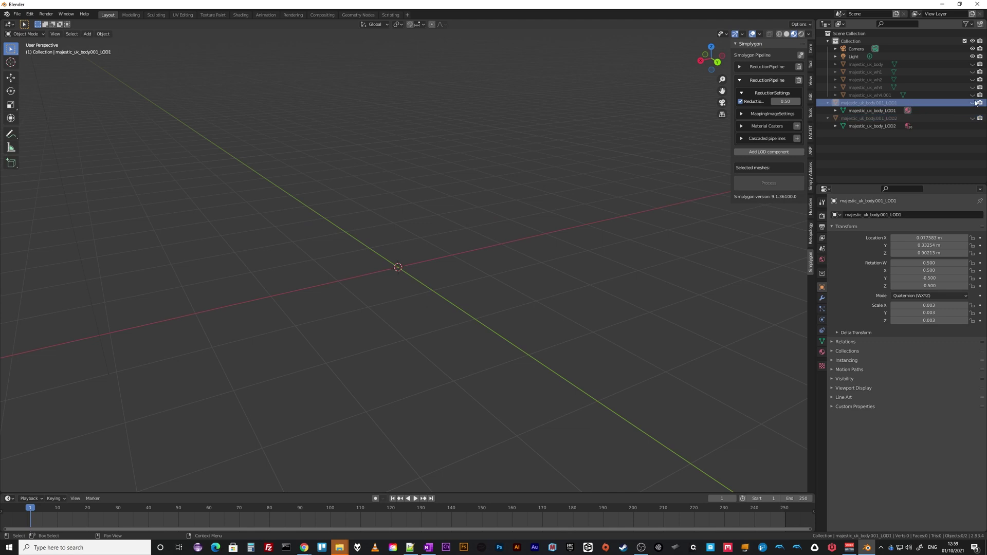
left_click(972, 103)
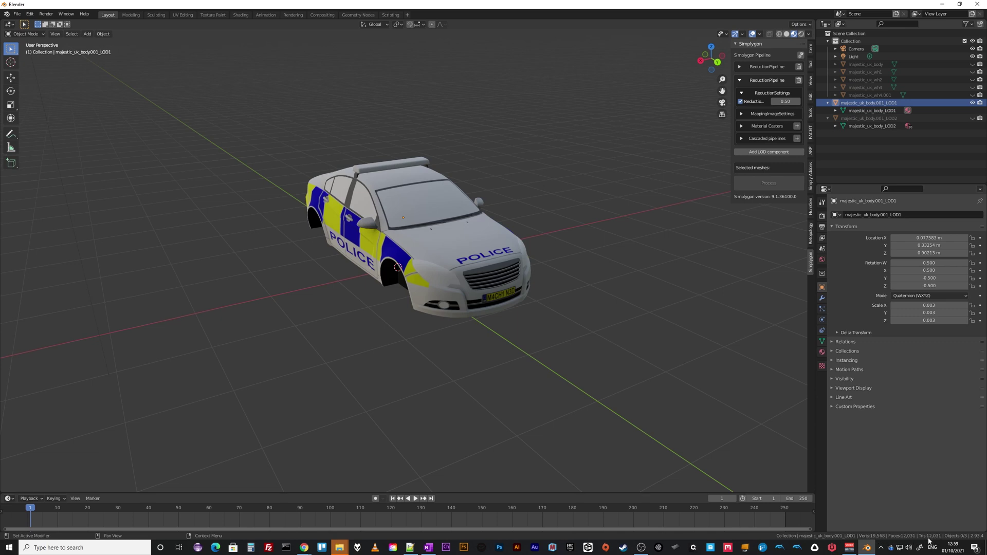
scroll(457, 363, "up", 3)
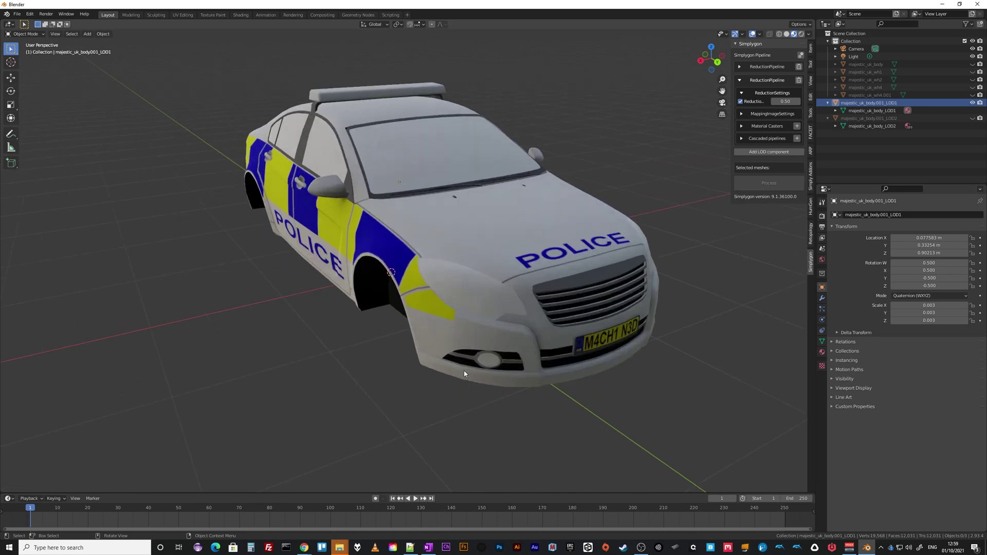
middle_click_drag(458, 365, 397, 279)
middle_click_drag(529, 358, 591, 388)
scroll(592, 388, "down", 1)
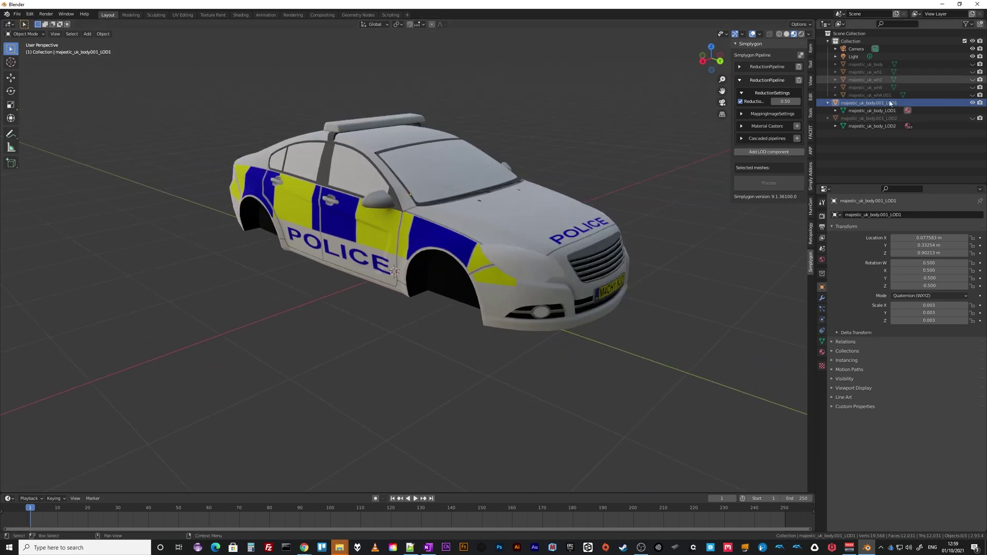
Hide the LOD1 body and show the original majestic_uk_body mesh to compare its geometry statistics.
left_click(972, 103)
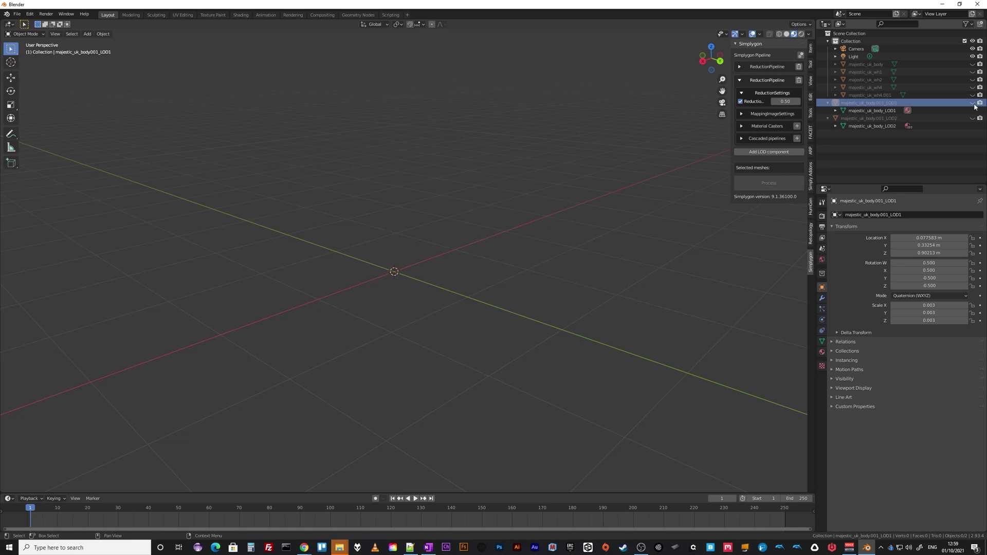
left_click(857, 64)
left_click(972, 64)
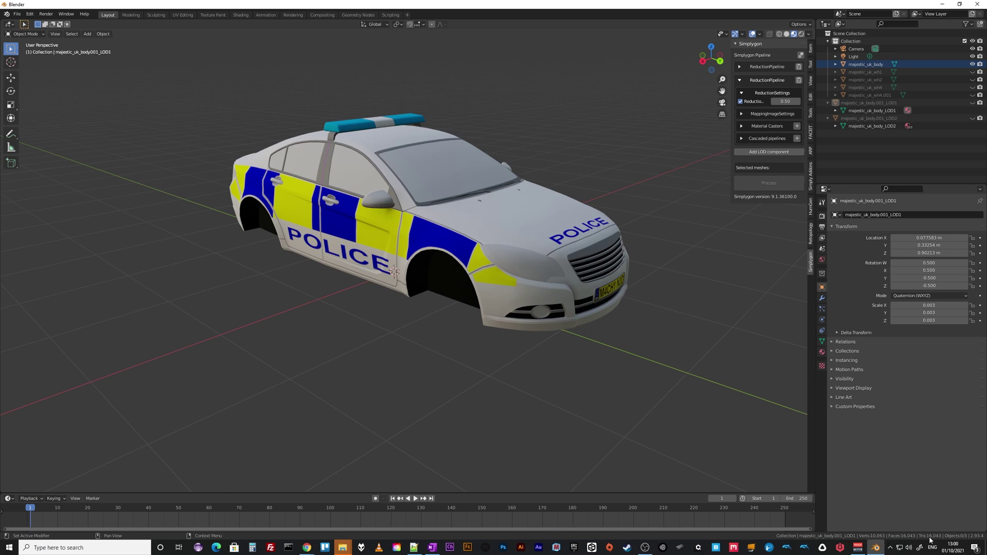
Hide the original body again, show and select the LOD1 body, and compare its statistics and appearance.
left_click(972, 65)
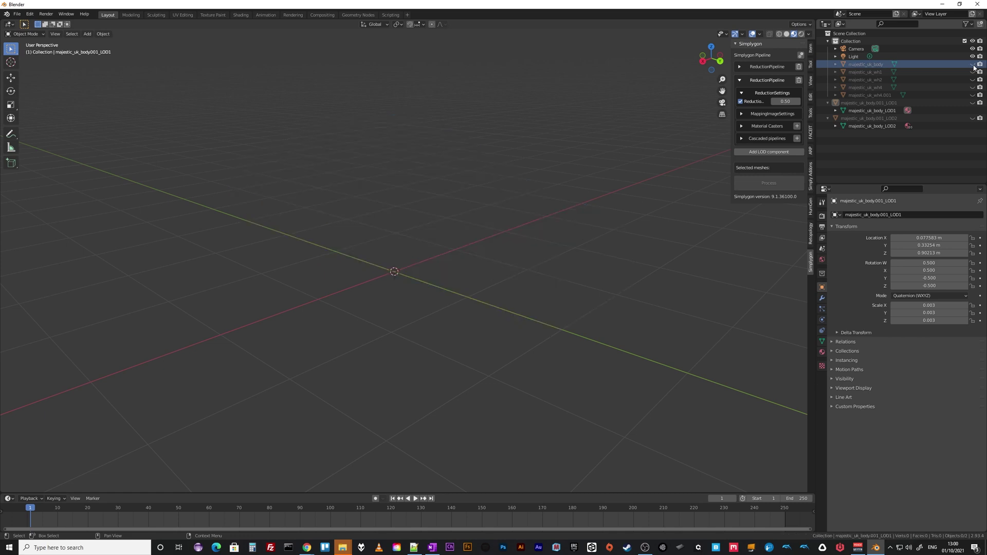
left_click(972, 102)
left_click(869, 103)
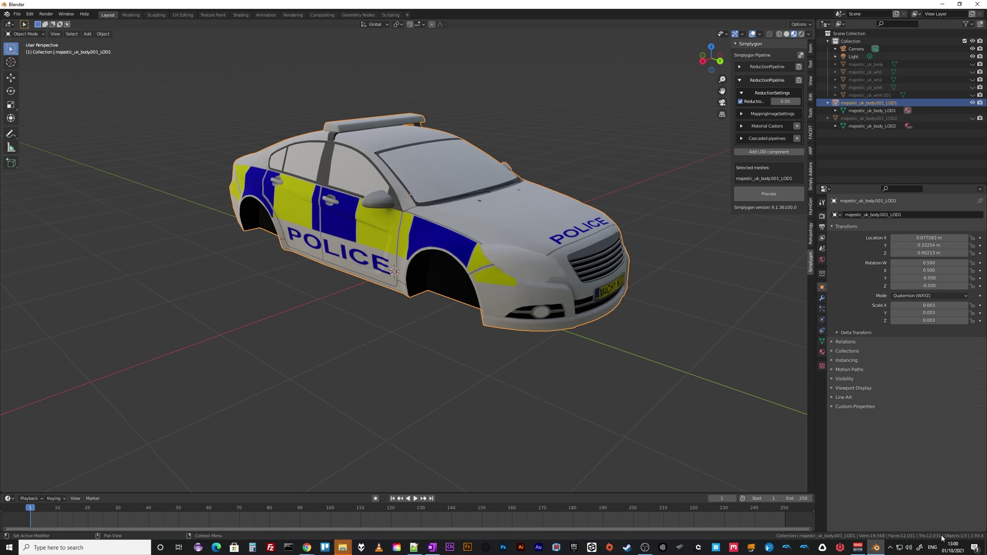
middle_click_drag(585, 377, 495, 319)
scroll(494, 319, "up", 3)
scroll(494, 319, "down", 3)
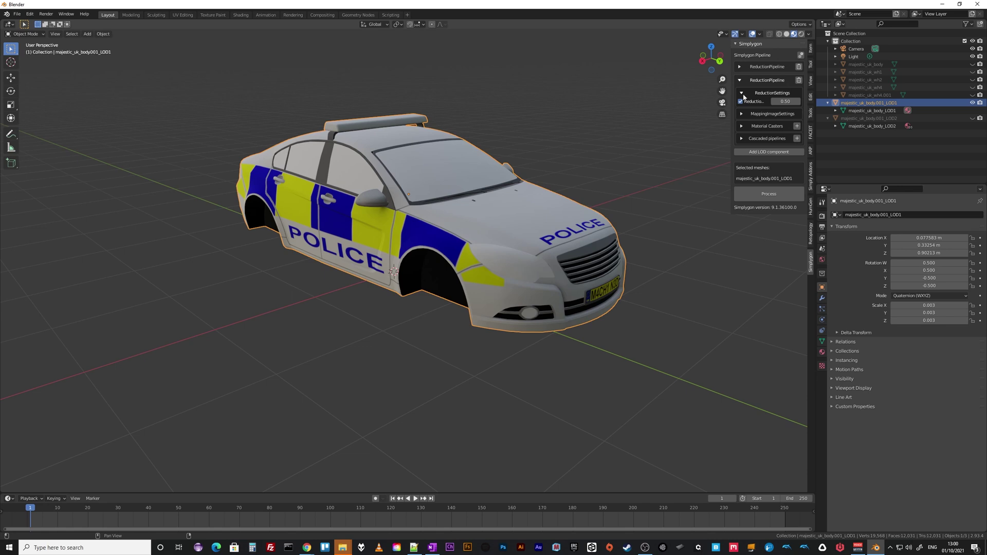
Clear the selection, review Simplygon's Advanced LOD component types without adding one, and view the LOD1 body from the front side.
key("alt+a")
left_click(800, 55)
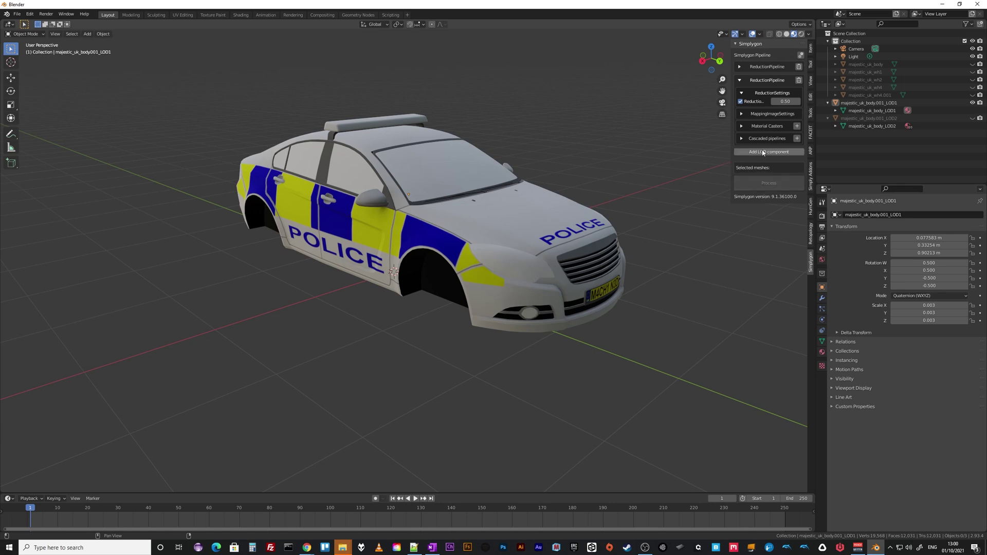
left_click(750, 152)
mouse_move(737, 154)
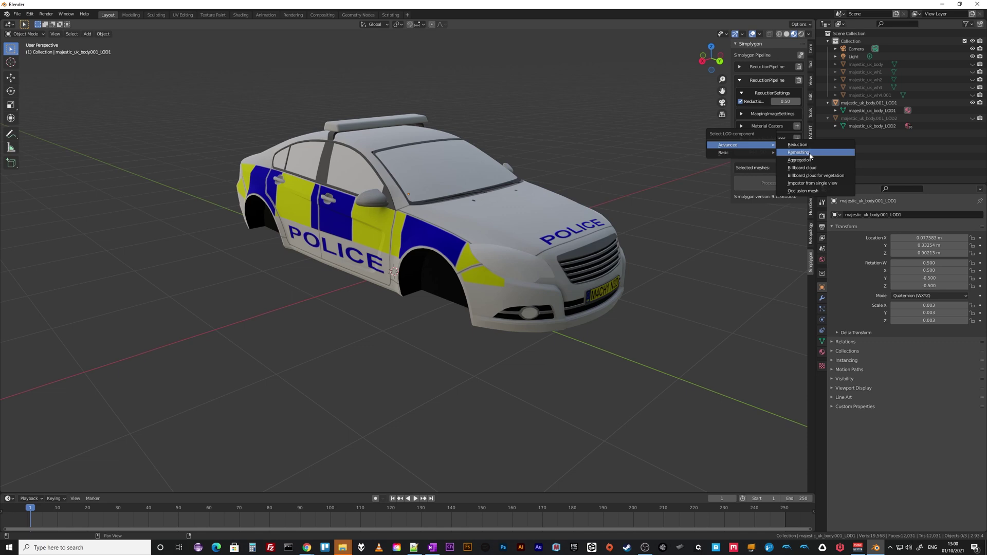
middle_click_drag(721, 275, 676, 279)
scroll(684, 287, "up", 2)
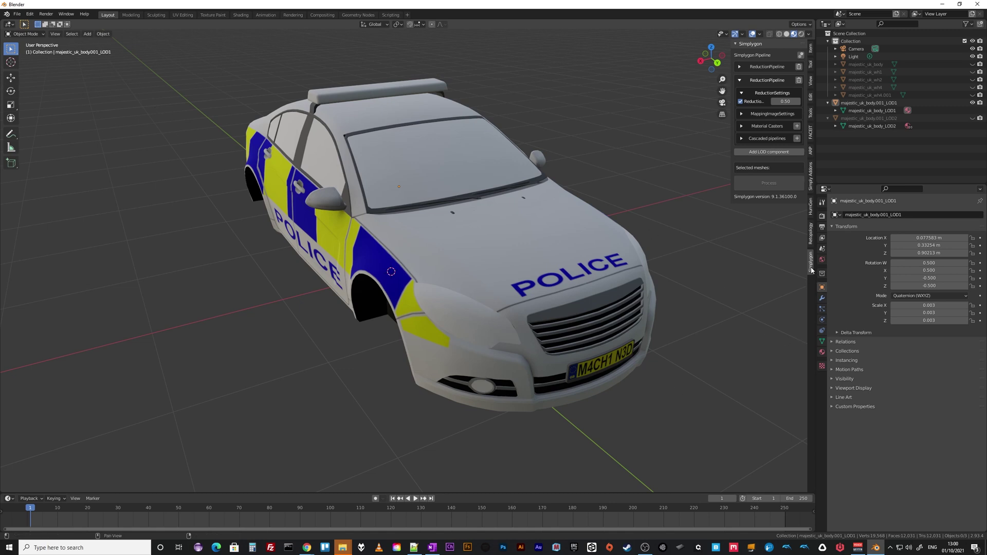
middle_click_drag(639, 433, 663, 410)
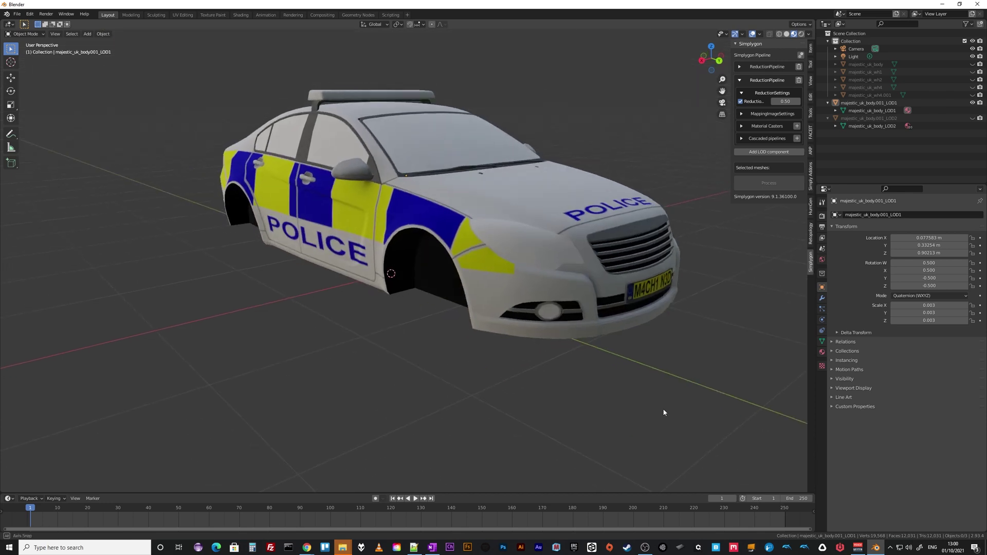